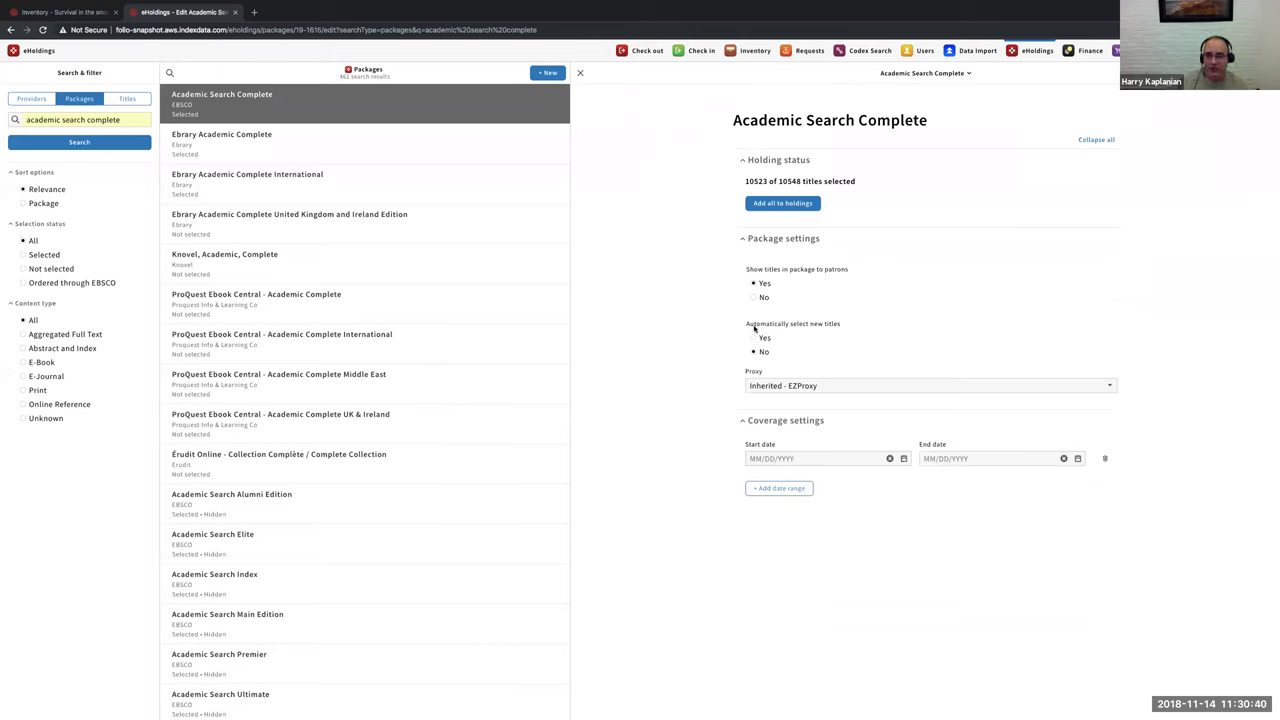
Turn on 'Automatically select new titles', opening and closing the start-date calendar without picking a date.
click(754, 339)
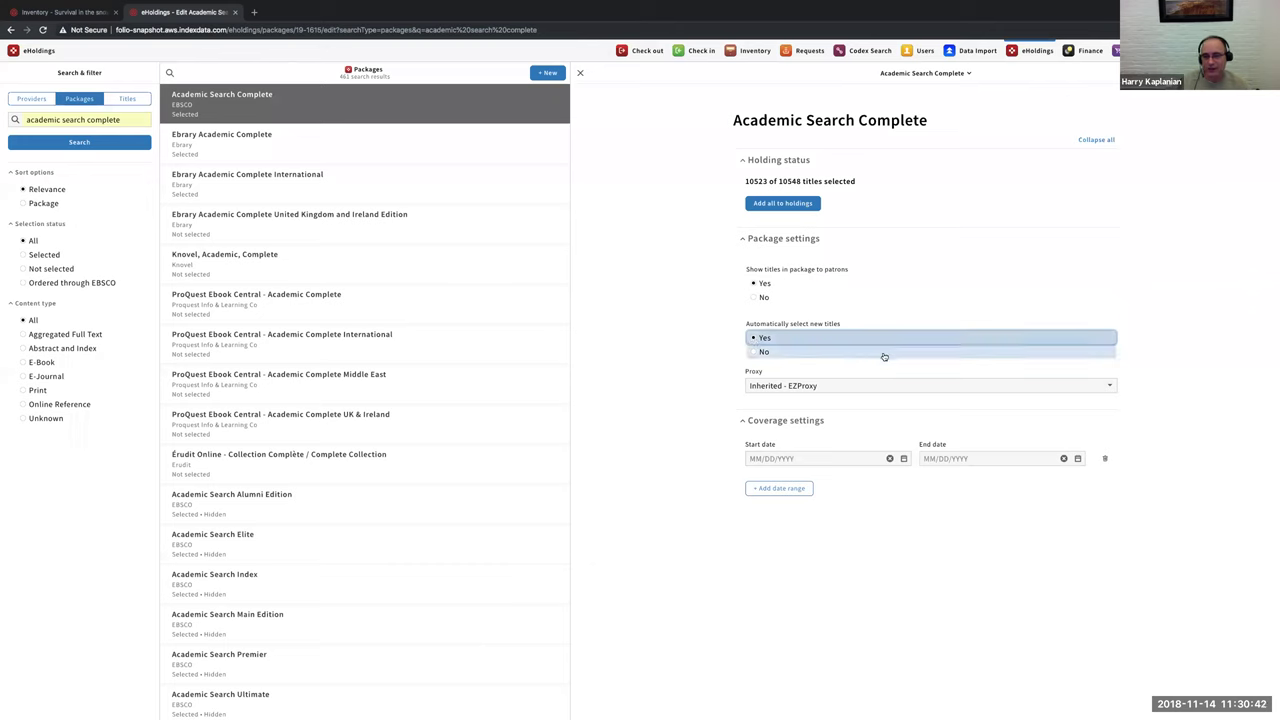
click(904, 459)
click(904, 459)
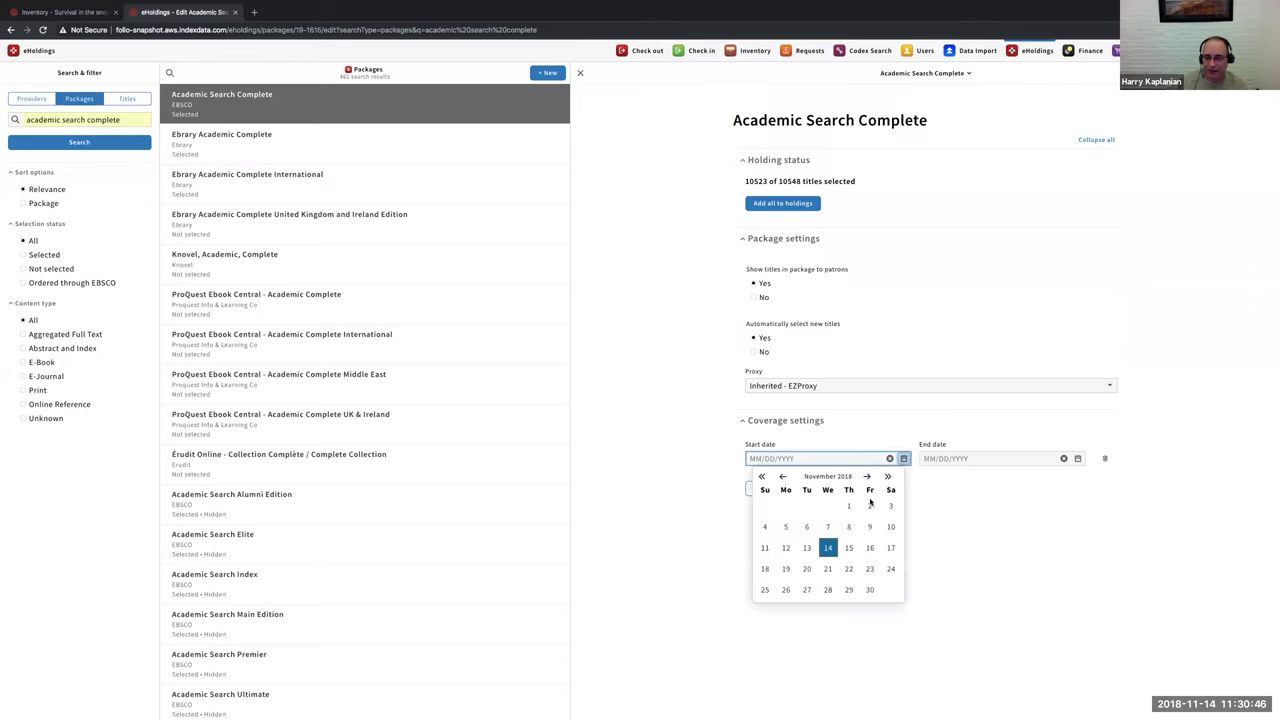
click(887, 436)
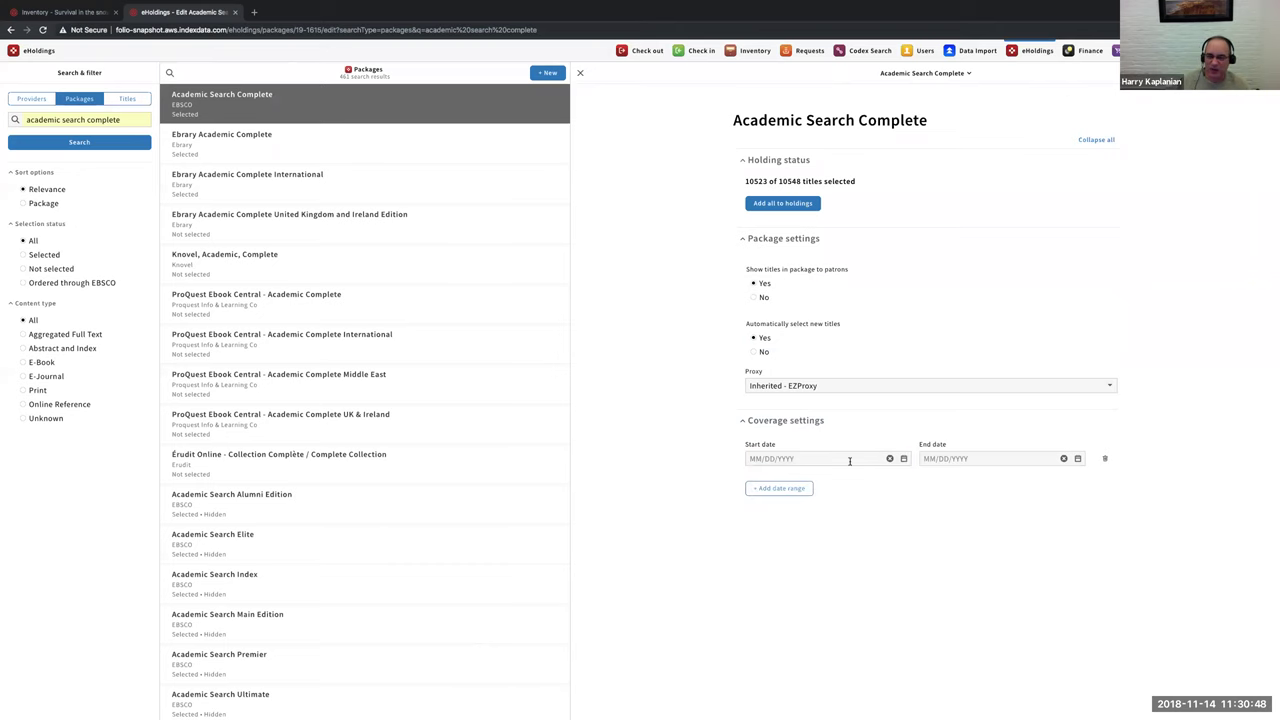
Add and delete a second coverage date range, then close the package edit with 'Continue without saving'.
click(786, 489)
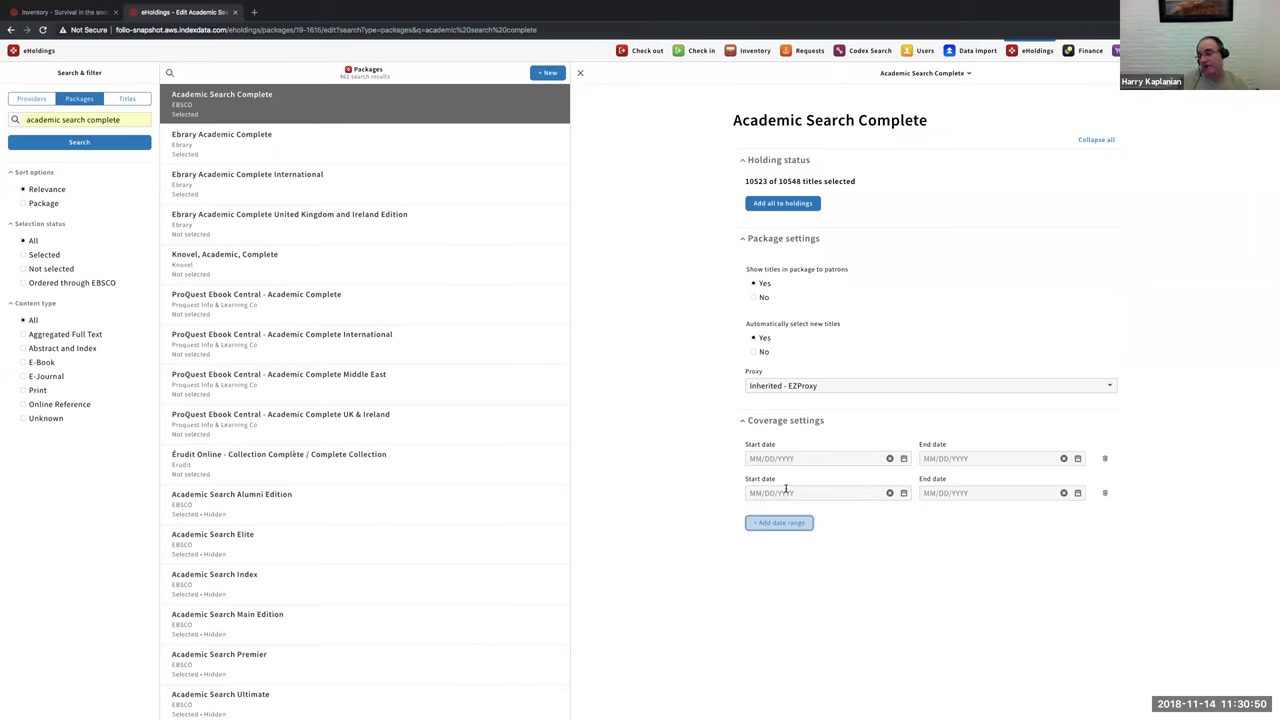
click(1105, 493)
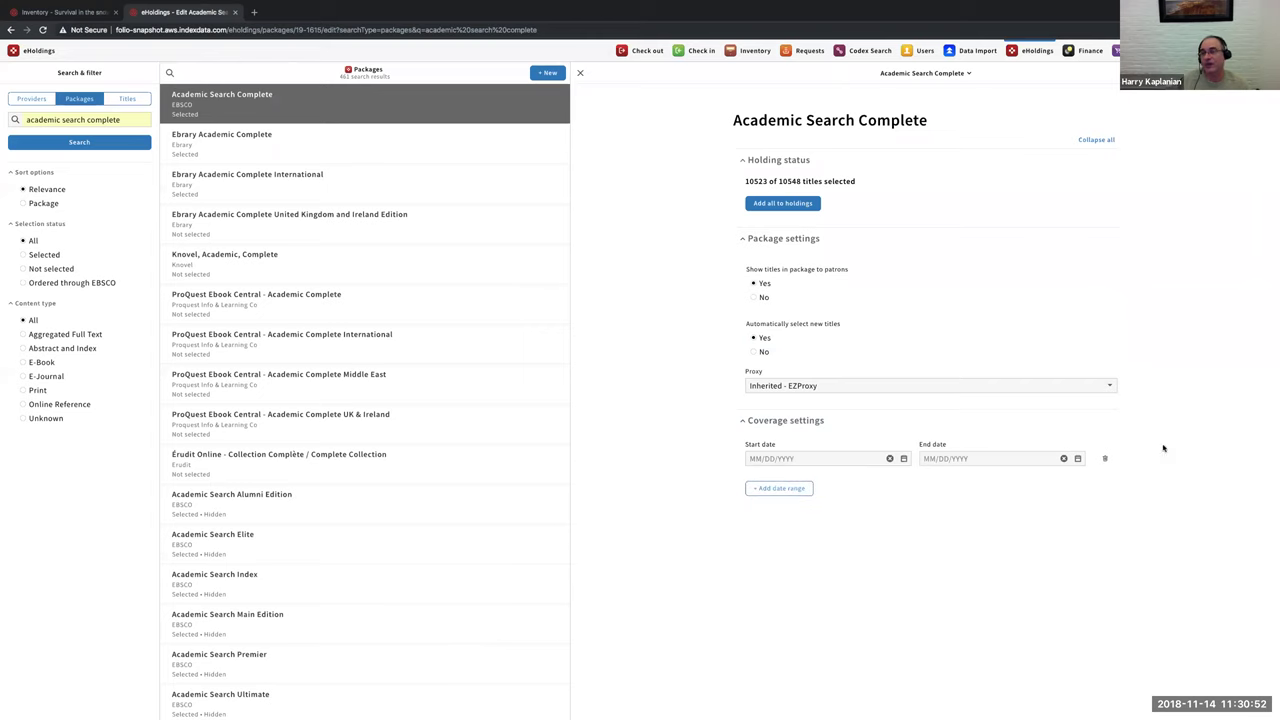
click(580, 73)
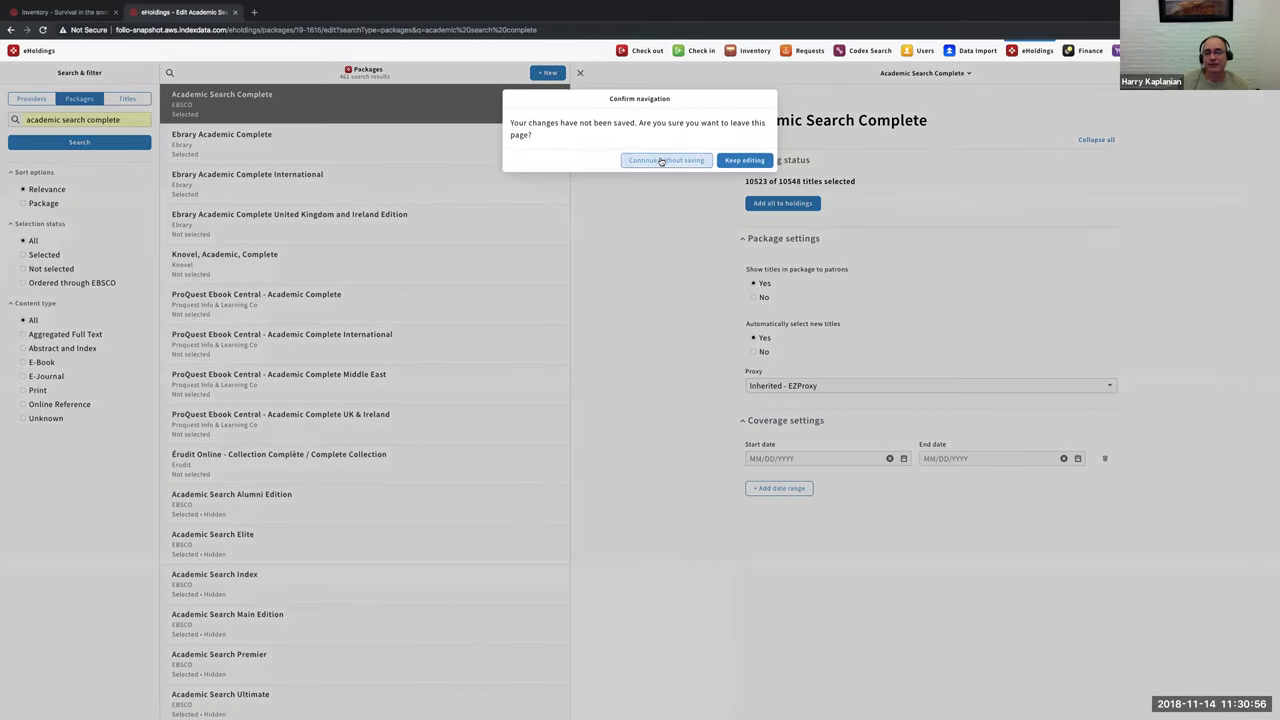
click(666, 160)
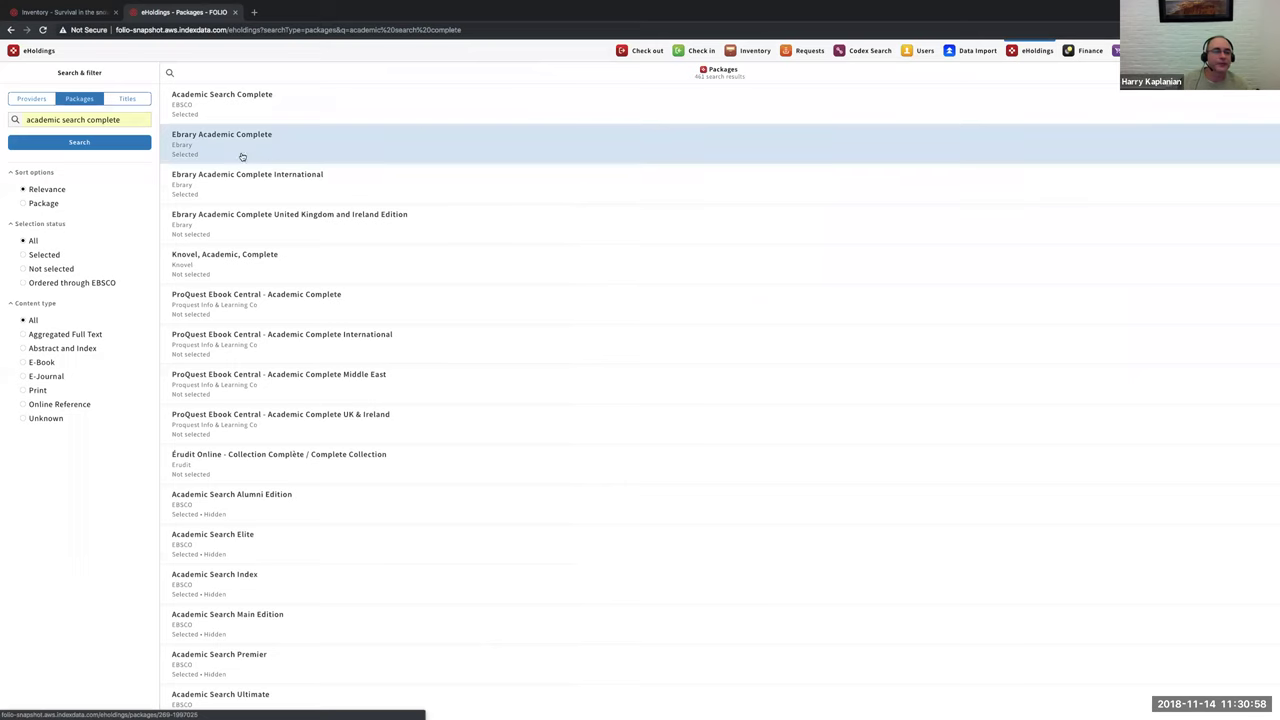
Search eHoldings titles for 'survival', reusing the earlier search from history.
click(127, 99)
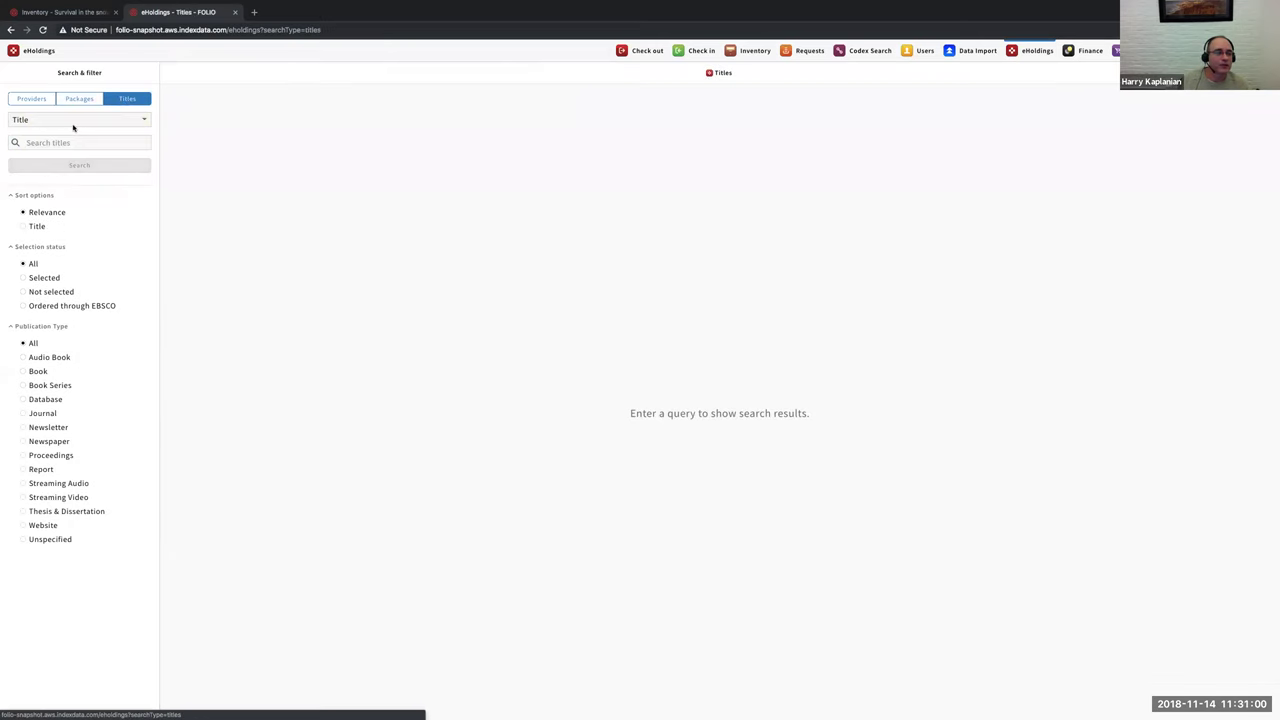
click(40, 143)
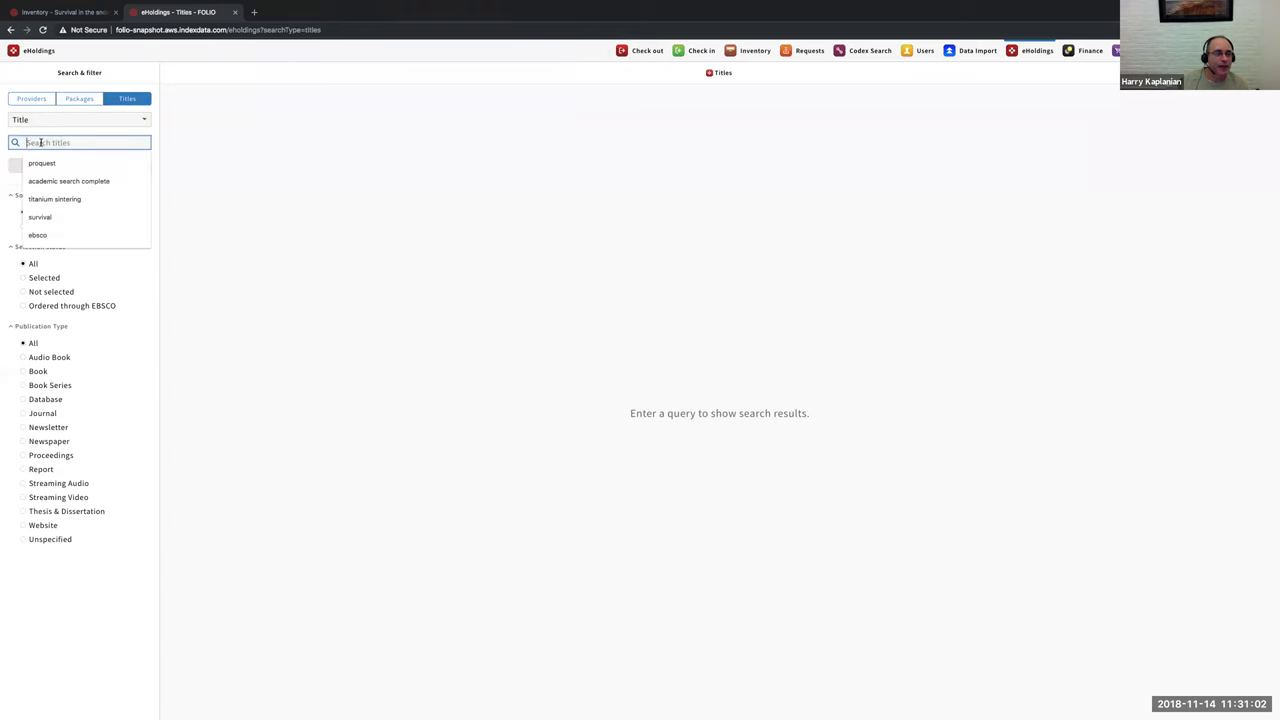
click(49, 217)
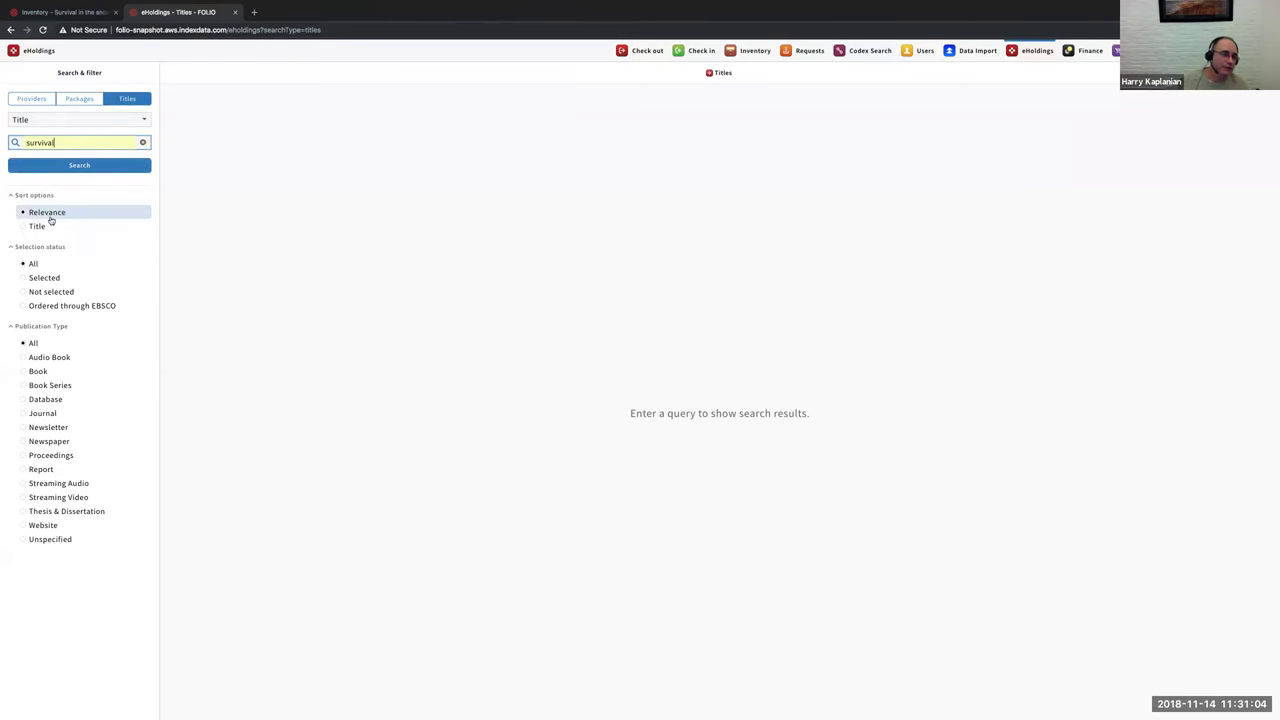
click(104, 166)
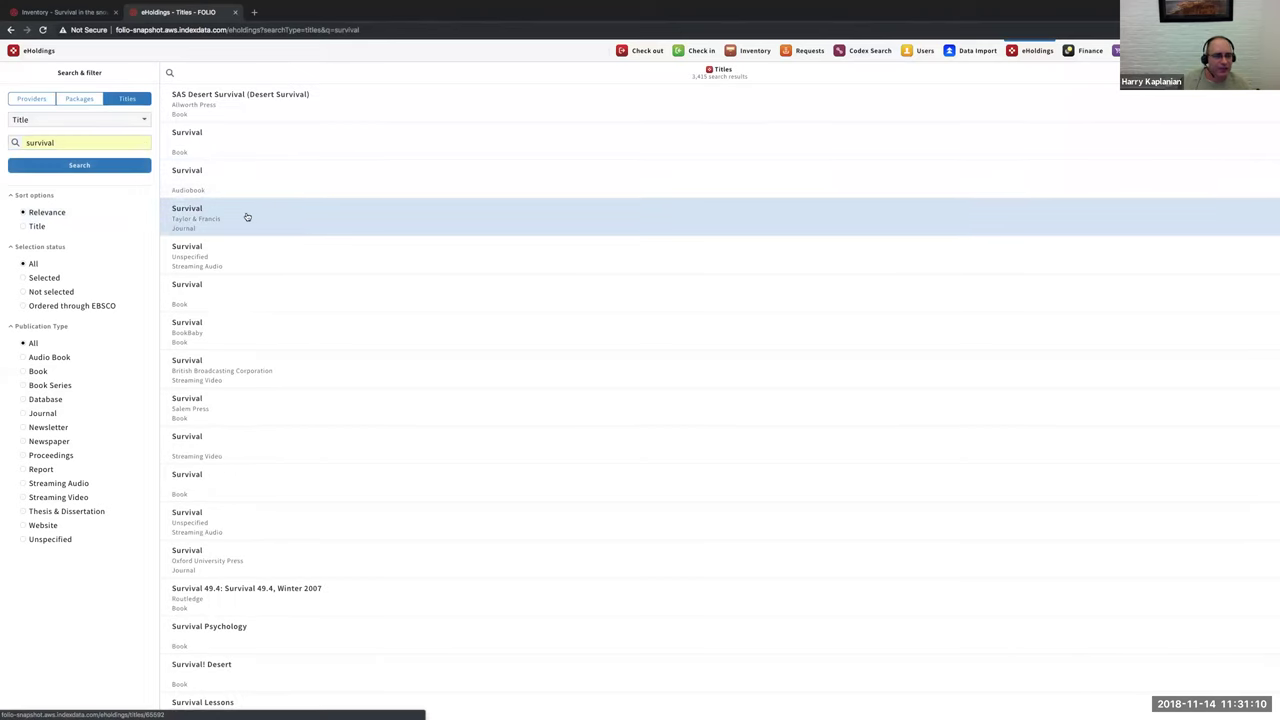
Open the Survival journal from Taylor & Francis and browse its 71 packages.
click(214, 215)
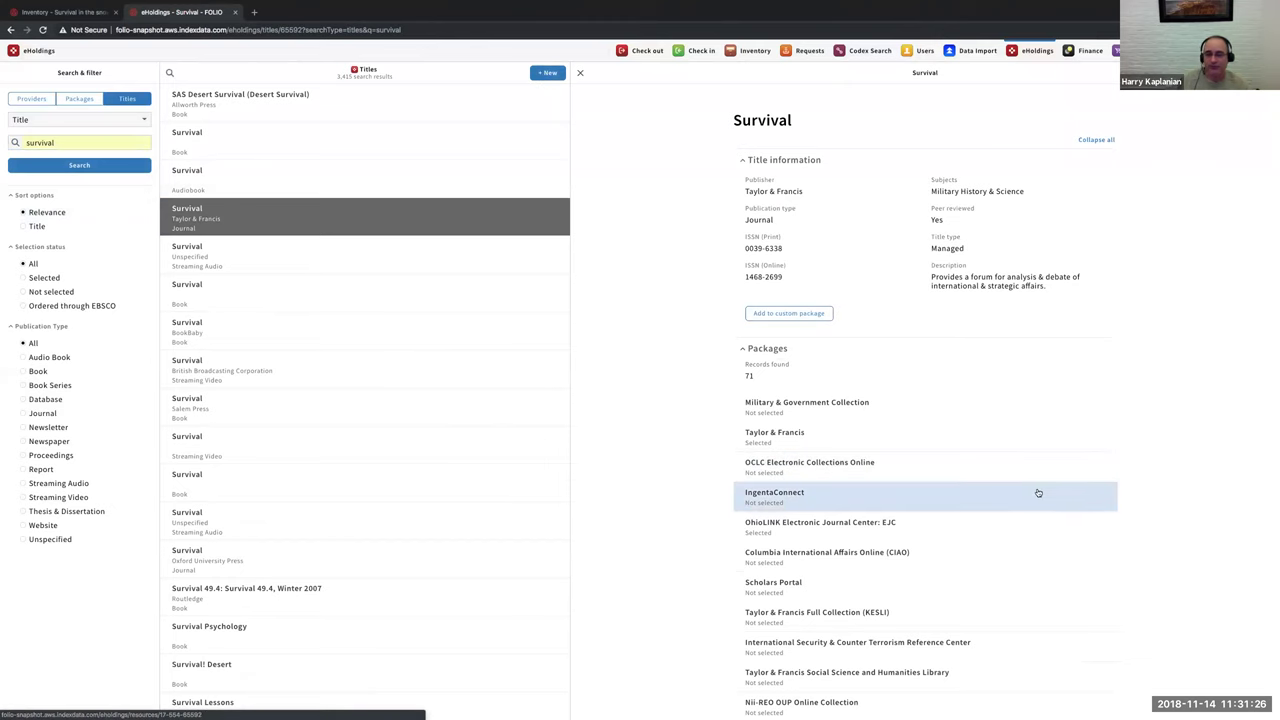
scroll(1038, 493, down, 3)
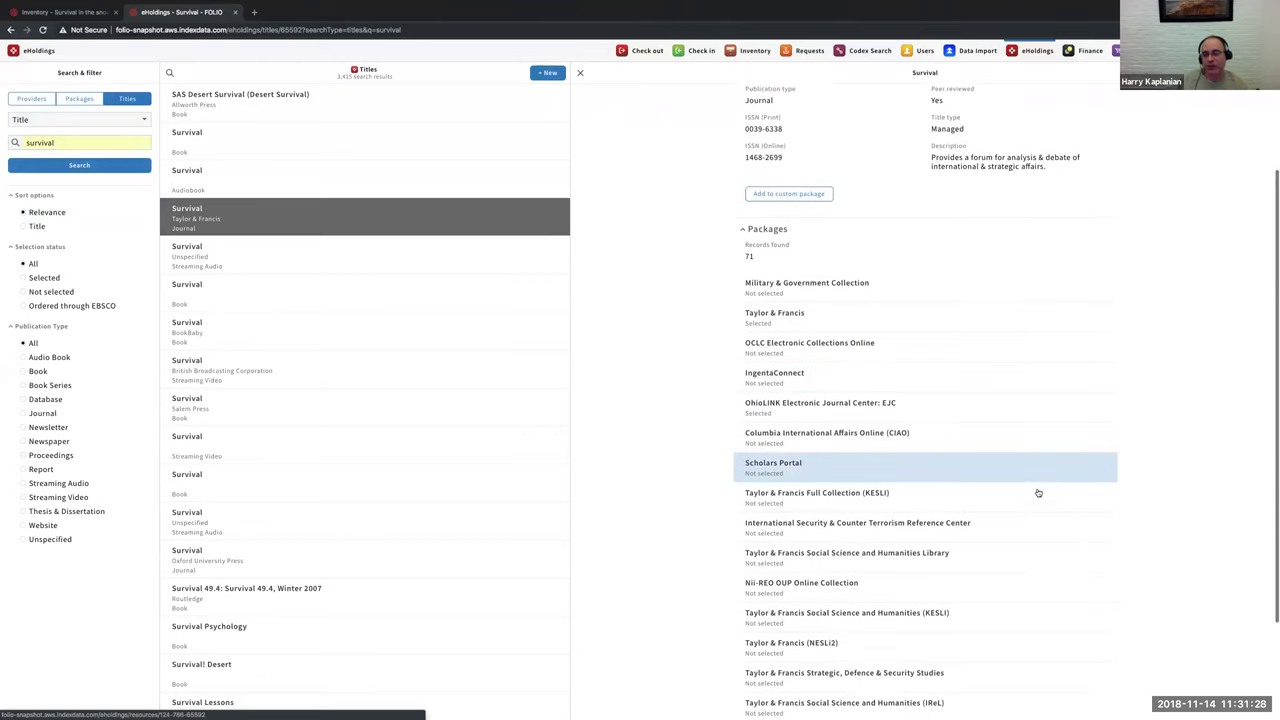
scroll(1038, 493, down, 1)
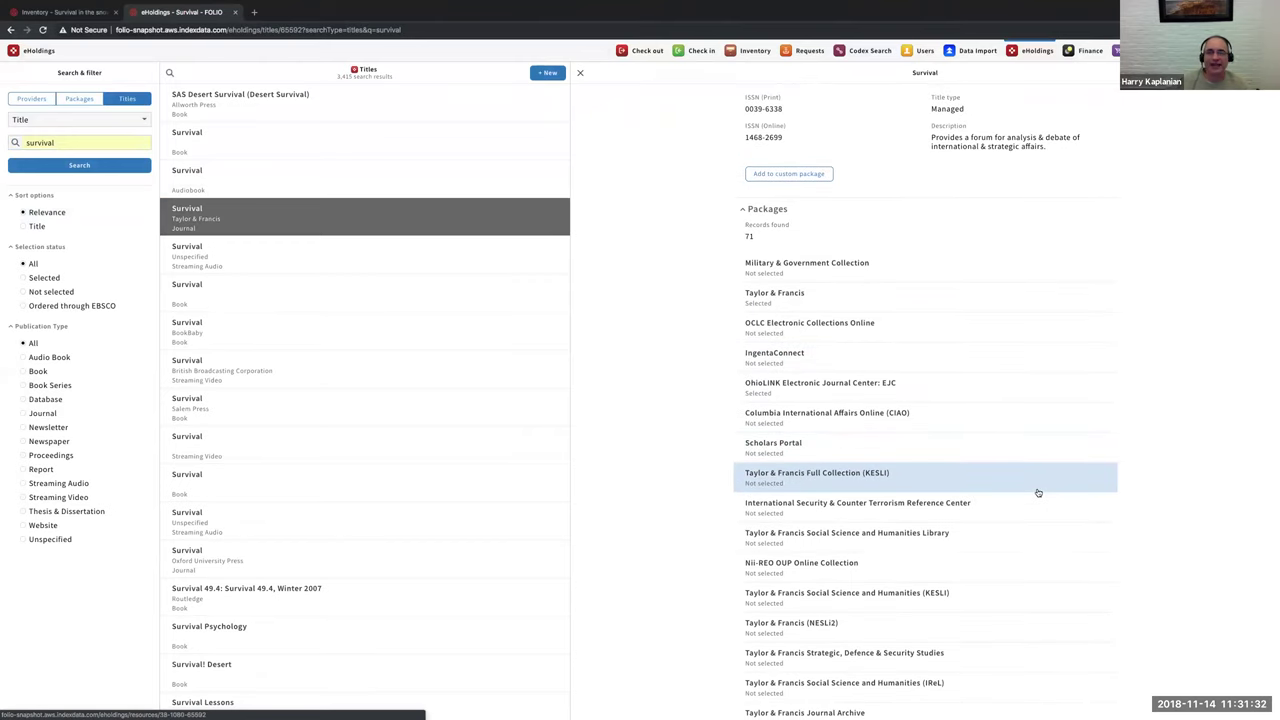
scroll(704, 374, up, 3)
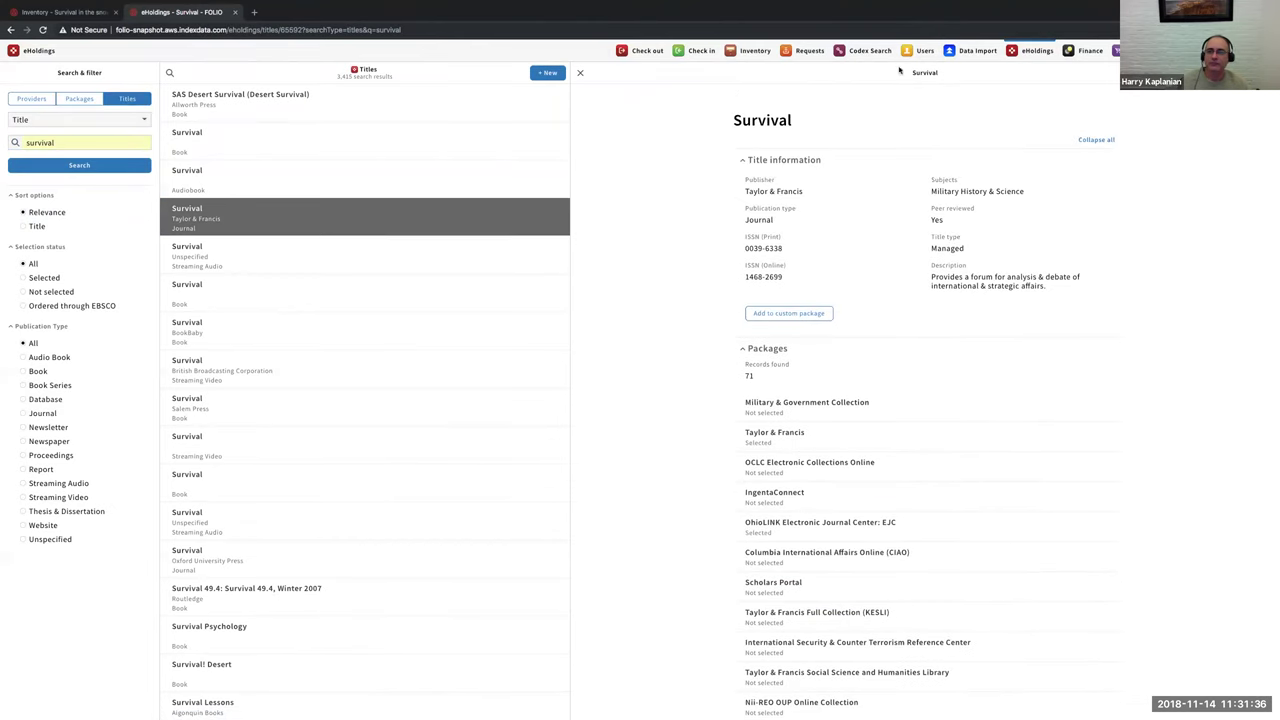
List Hold, Page and Recall requests and open the Interesting Times request details.
click(806, 51)
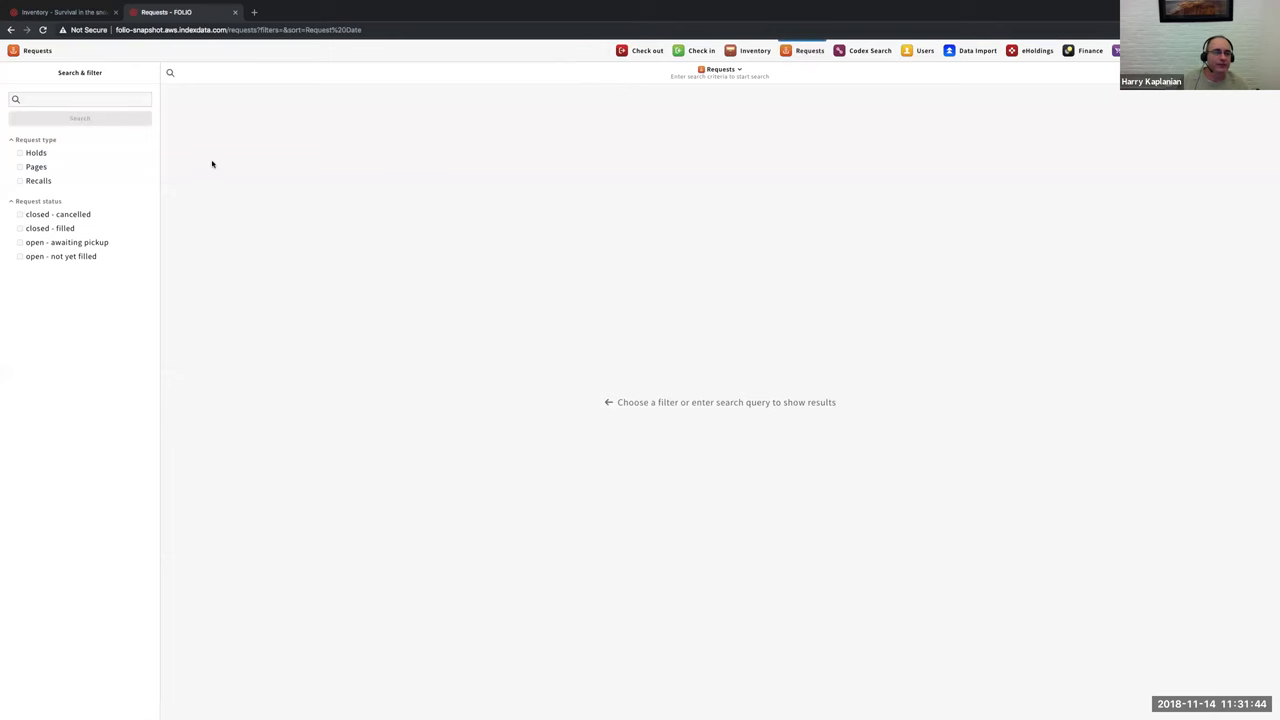
click(22, 153)
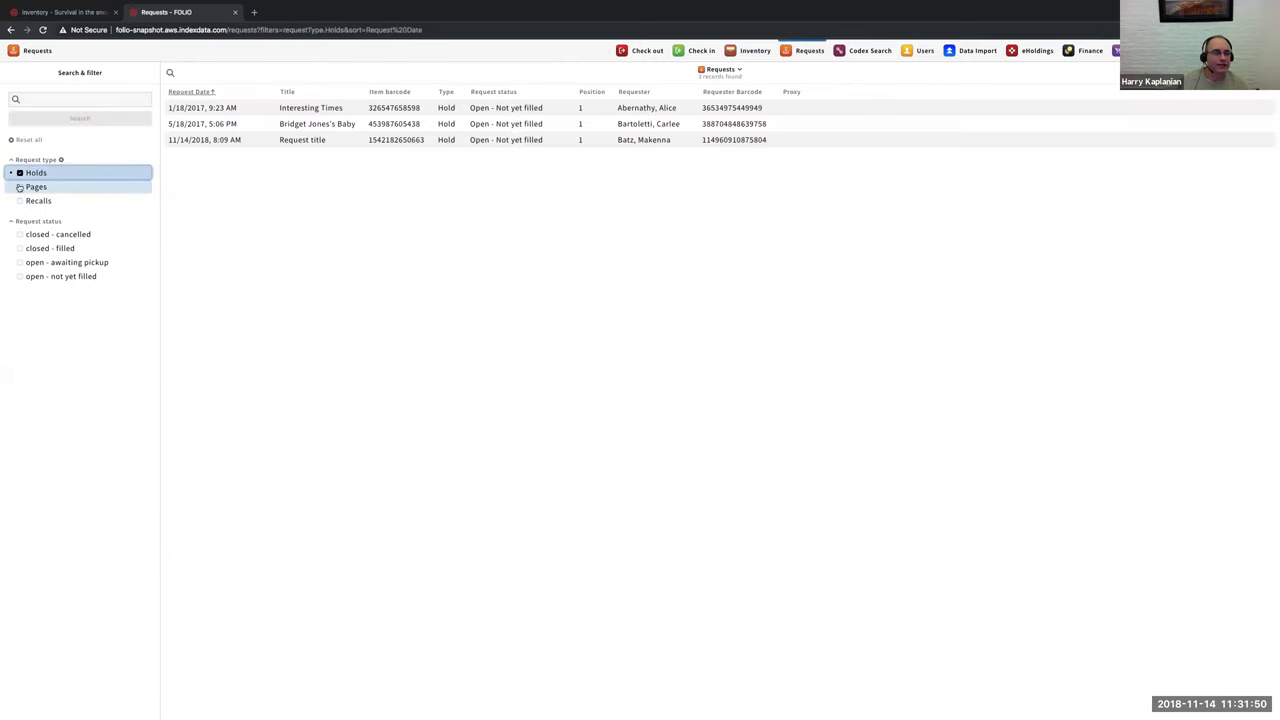
click(20, 187)
click(20, 201)
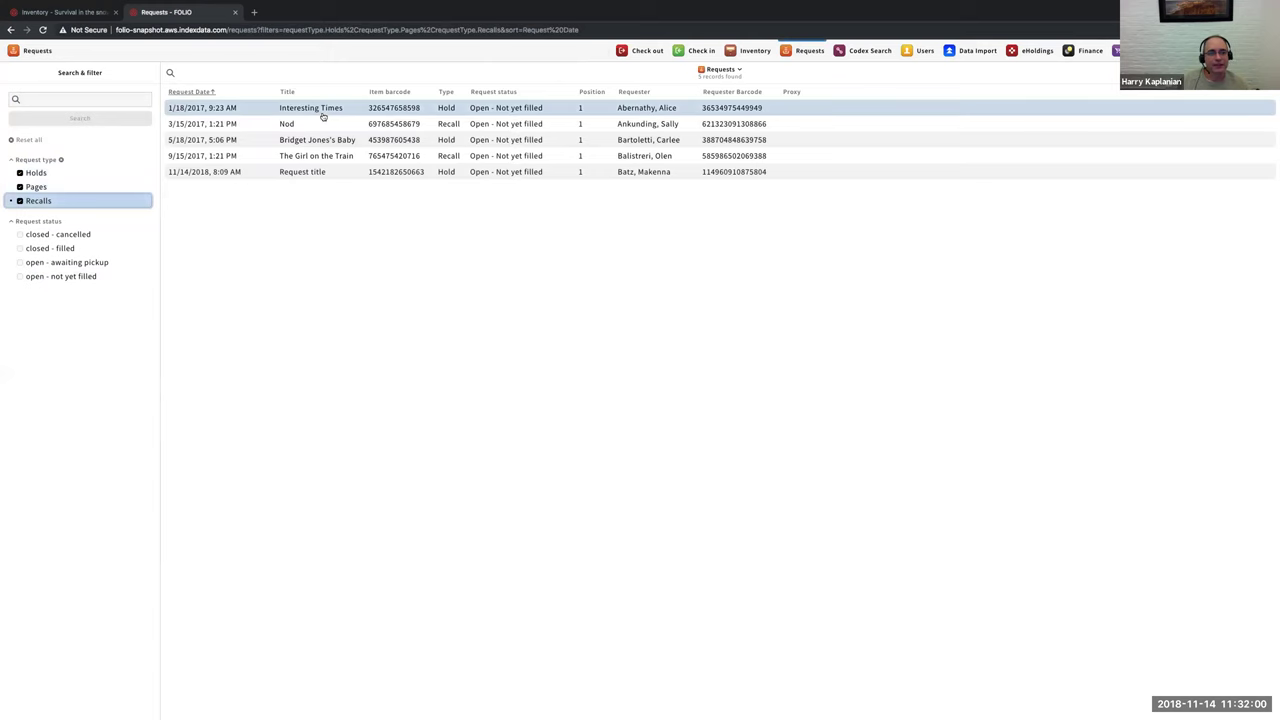
click(380, 107)
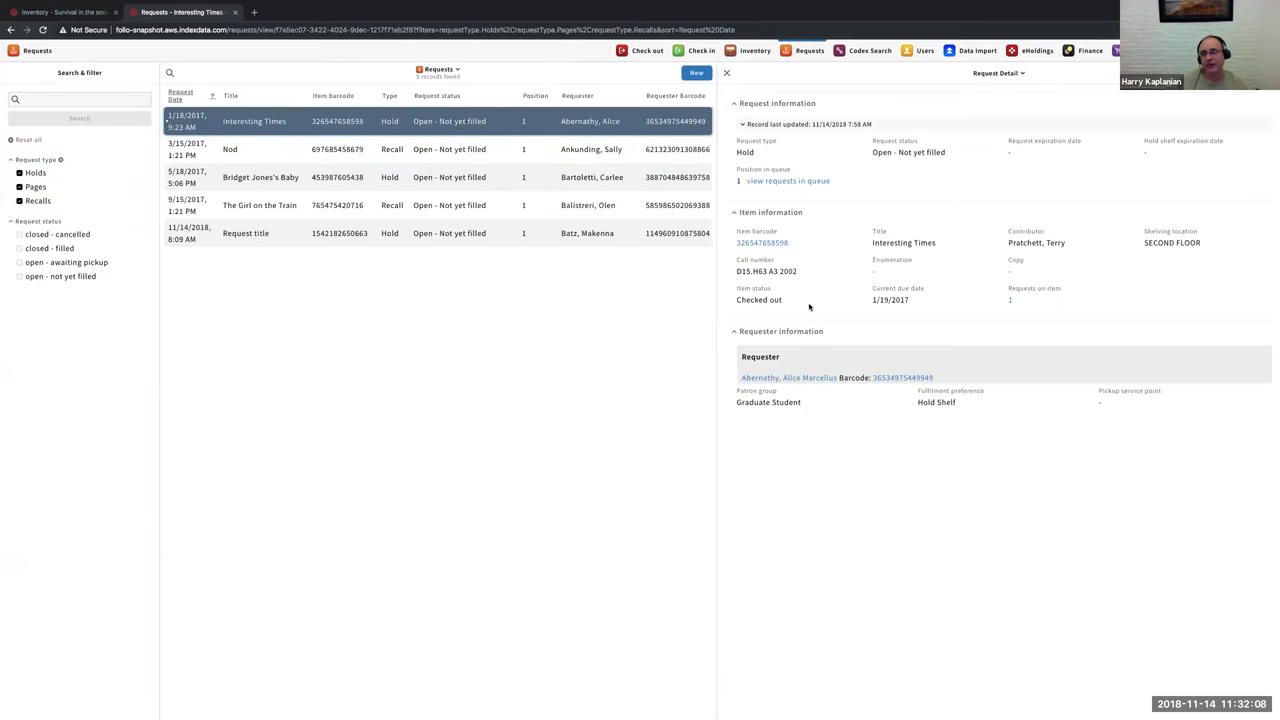
Abandon editing the Interesting Times request and a new Hold request, then go to Vendors.
click(950, 203)
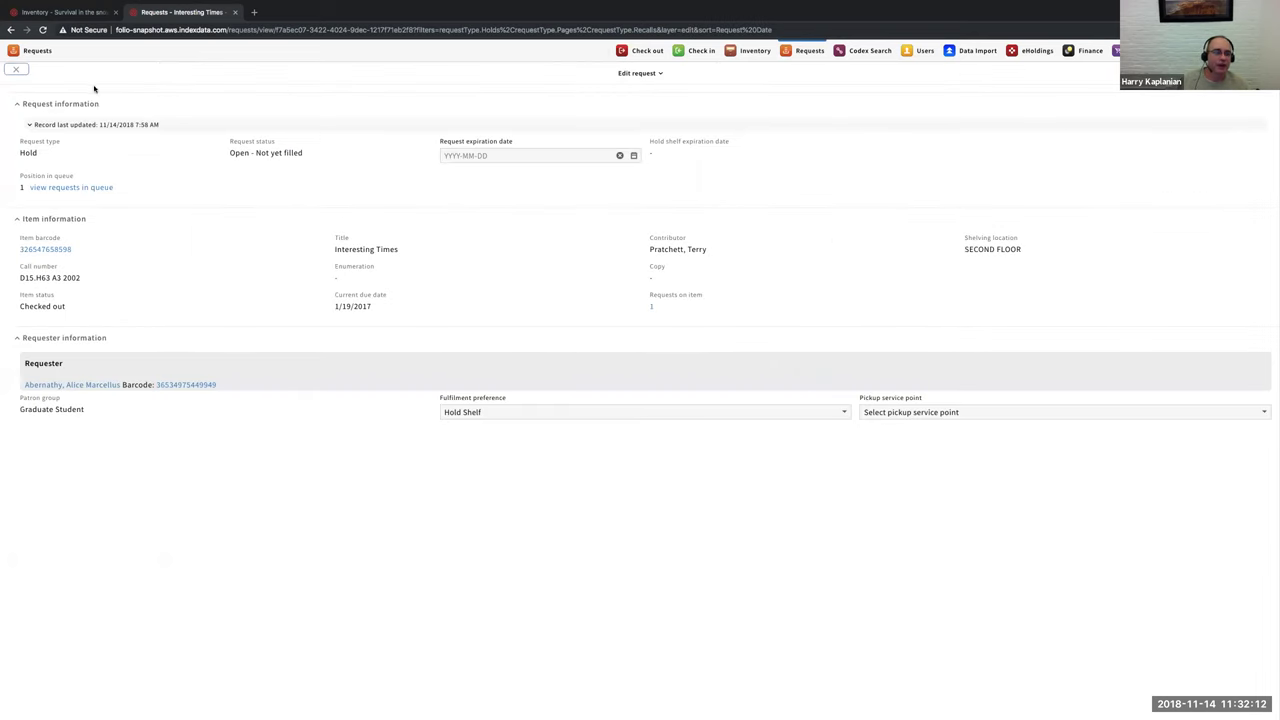
click(16, 69)
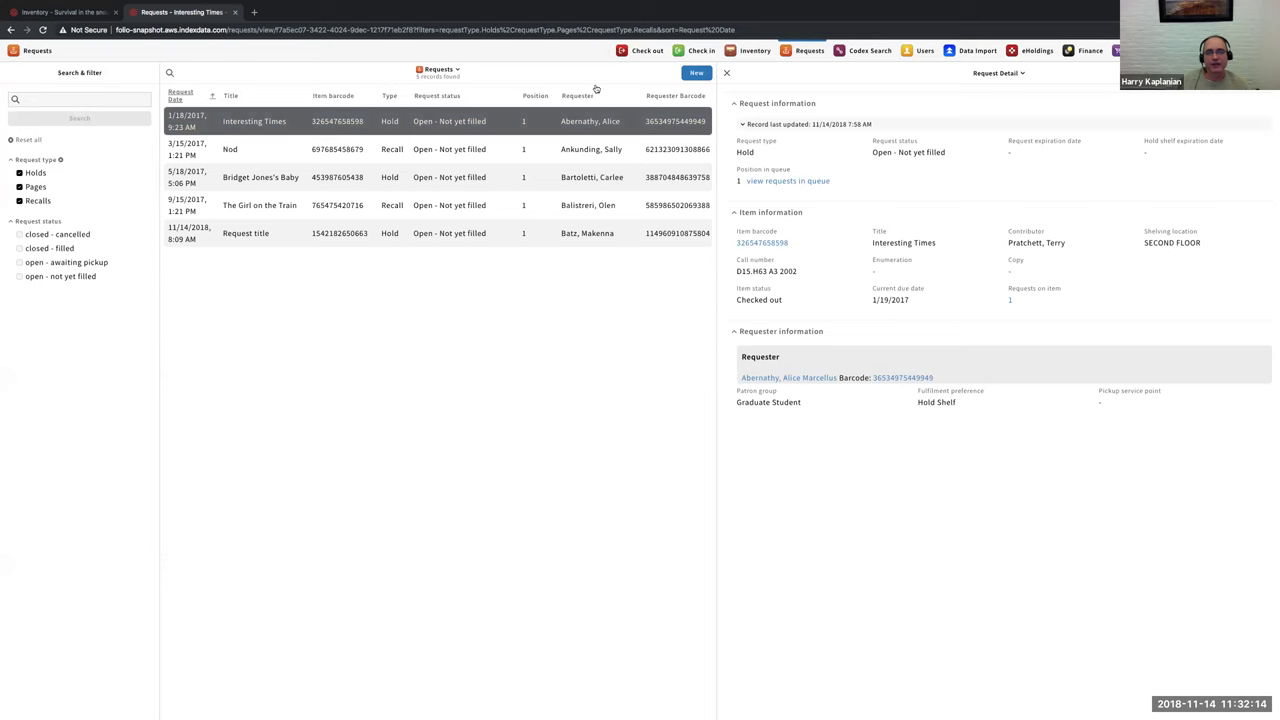
click(696, 74)
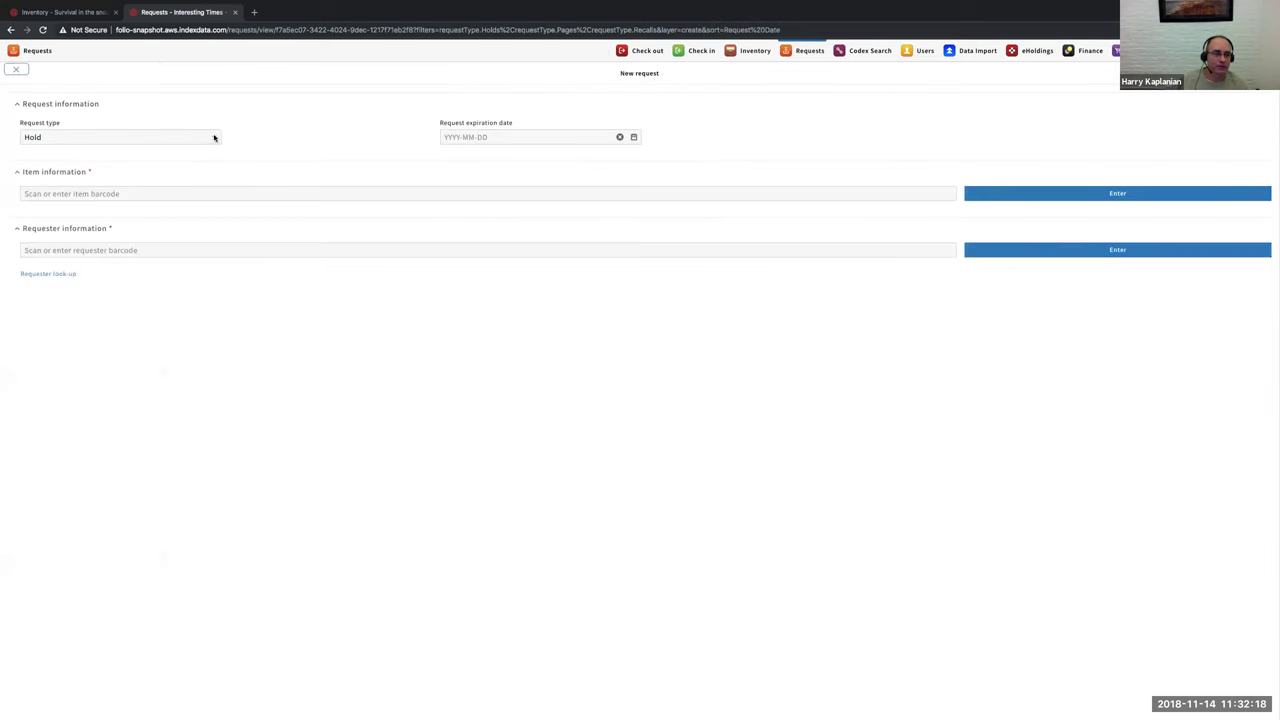
click(214, 139)
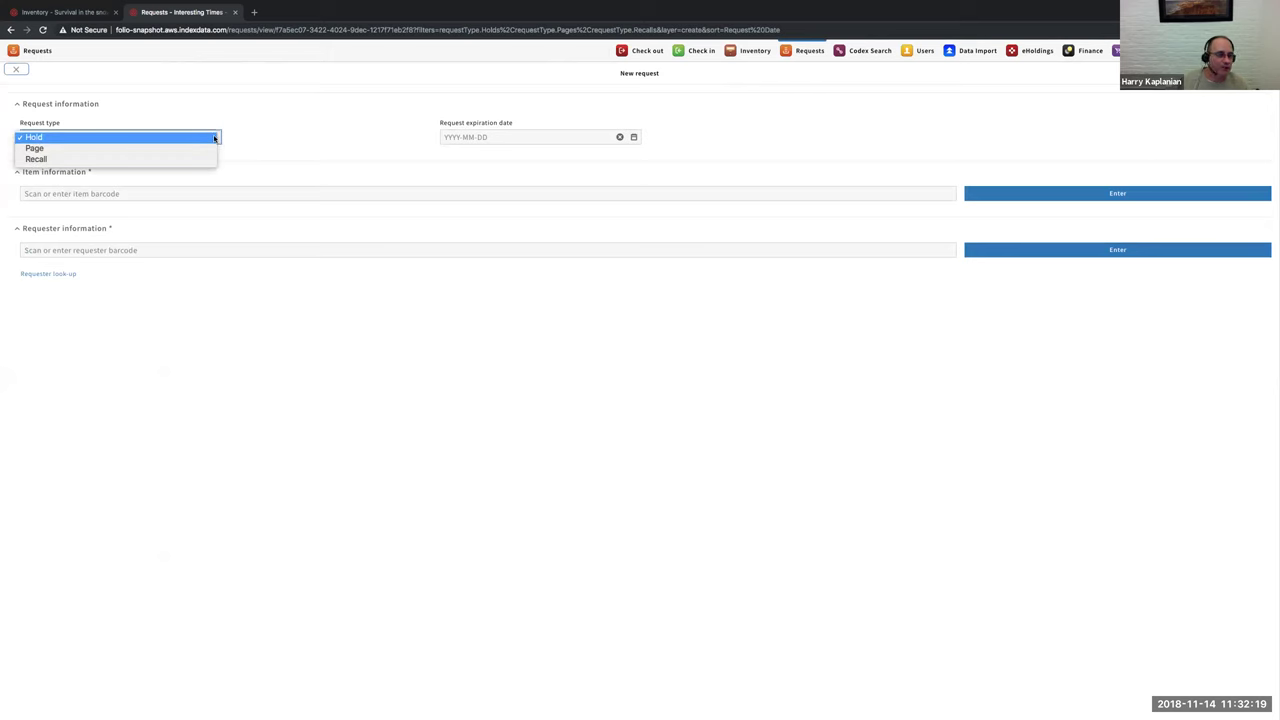
click(320, 112)
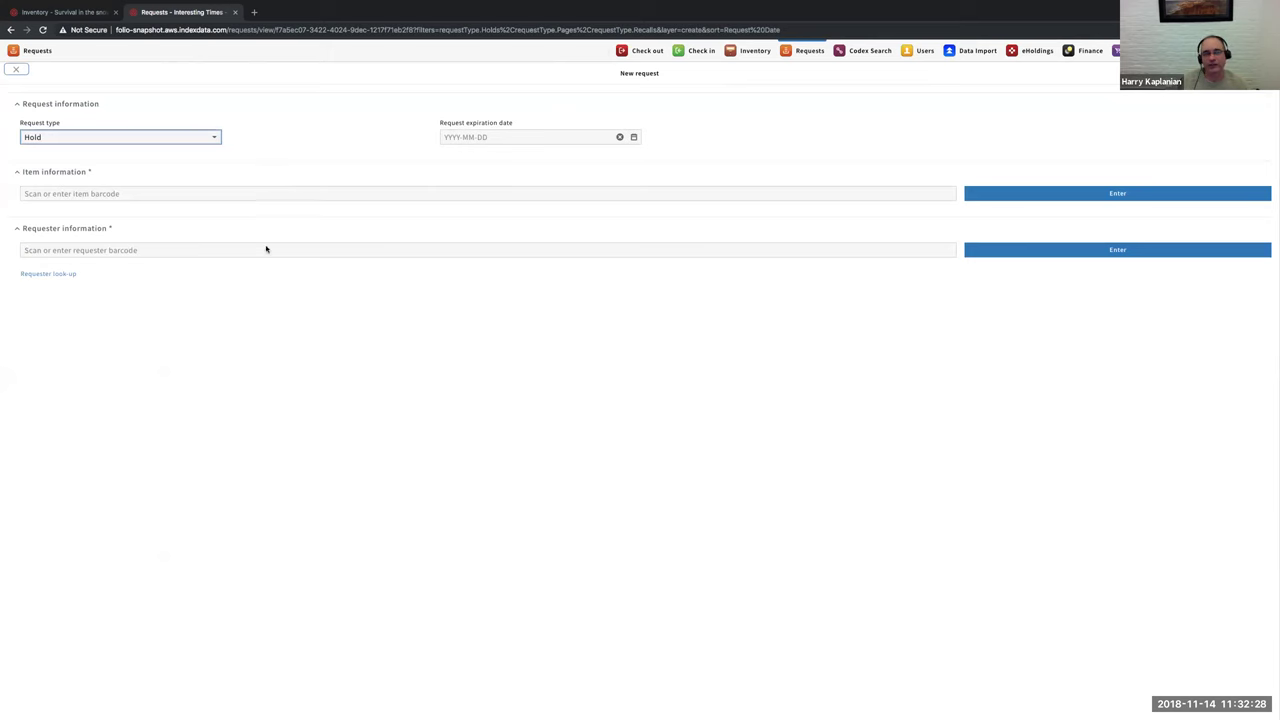
click(16, 70)
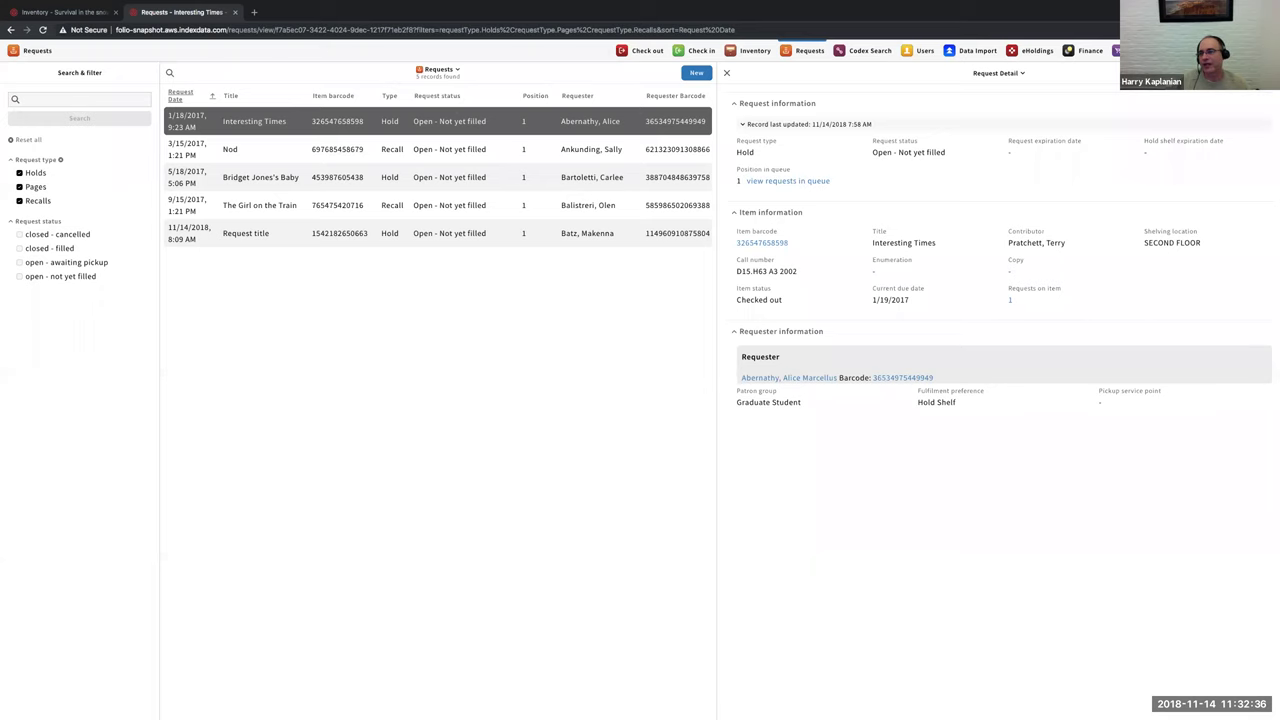
click(1135, 50)
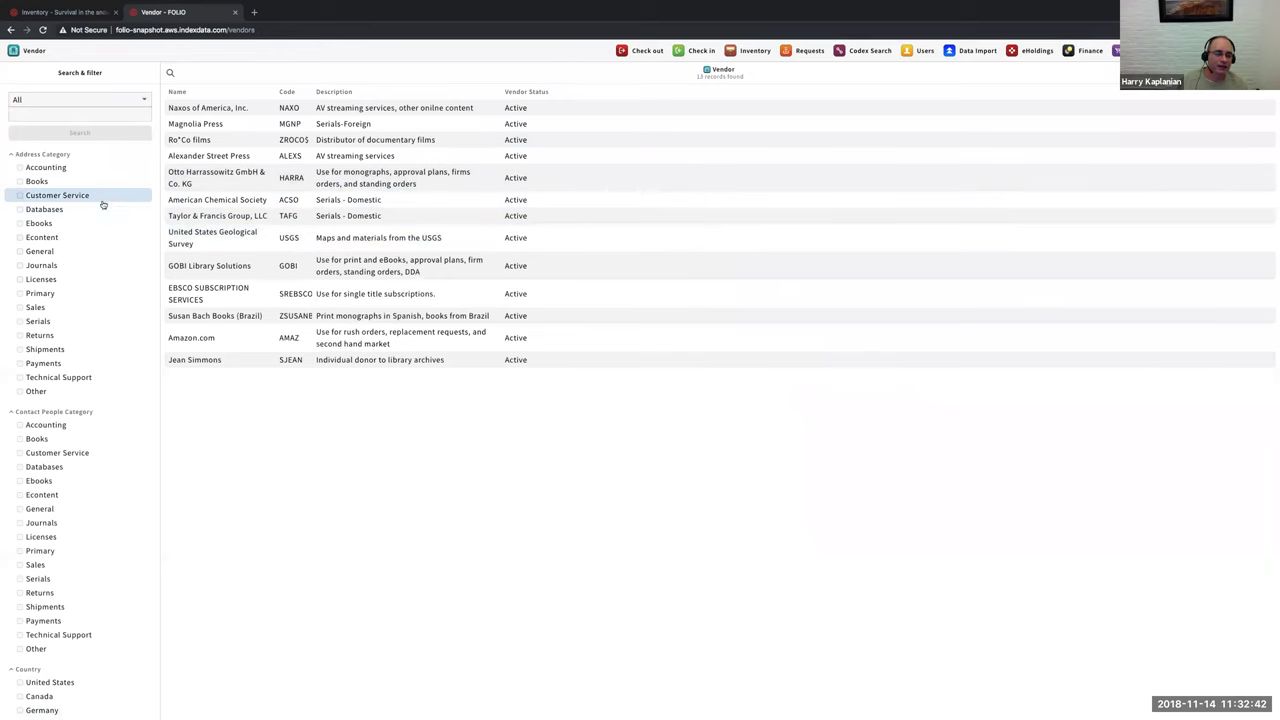
Browse the vendor list and open the Taylor & Francis Group, LLC record.
scroll(107, 488, down, 5)
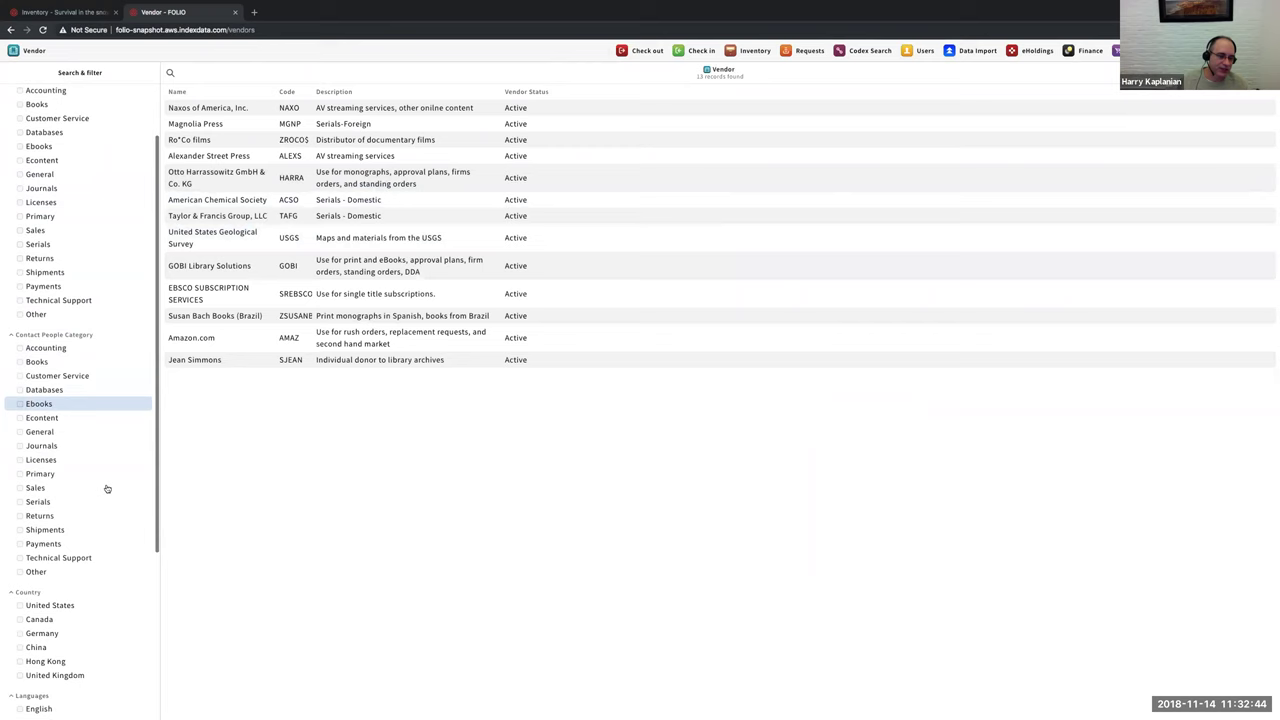
scroll(107, 488, down, 1)
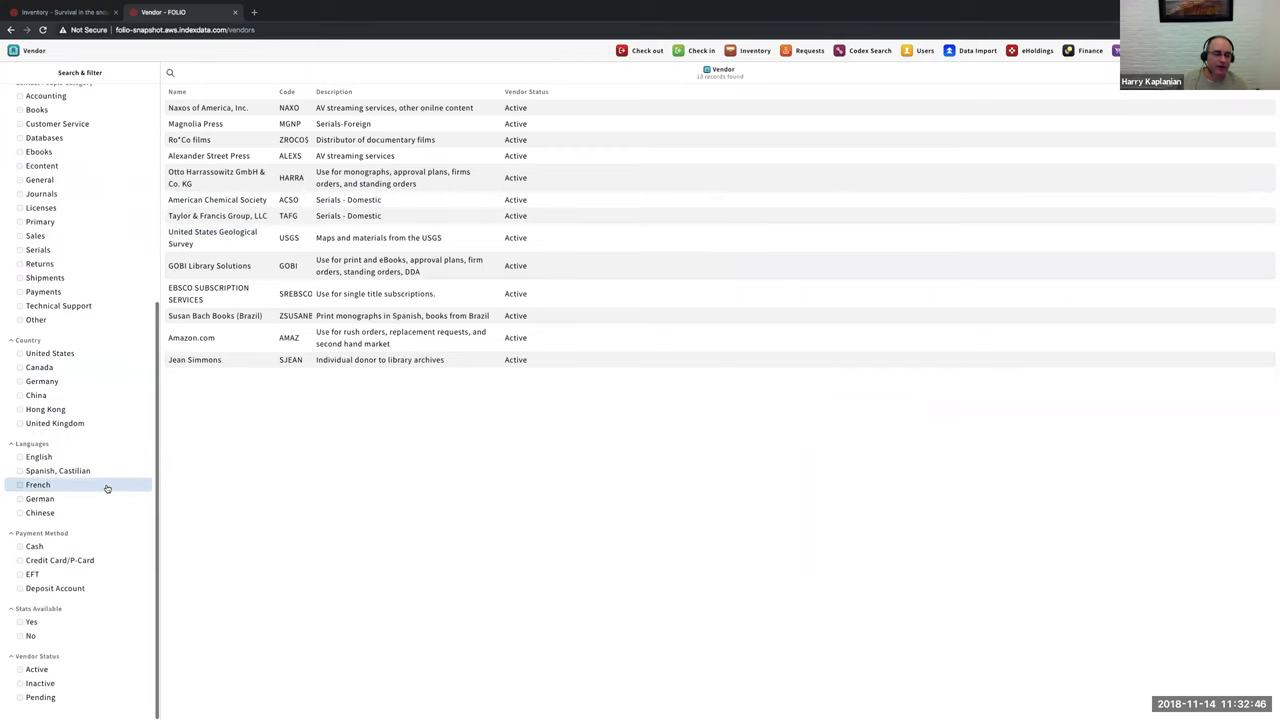
scroll(107, 488, up, 7)
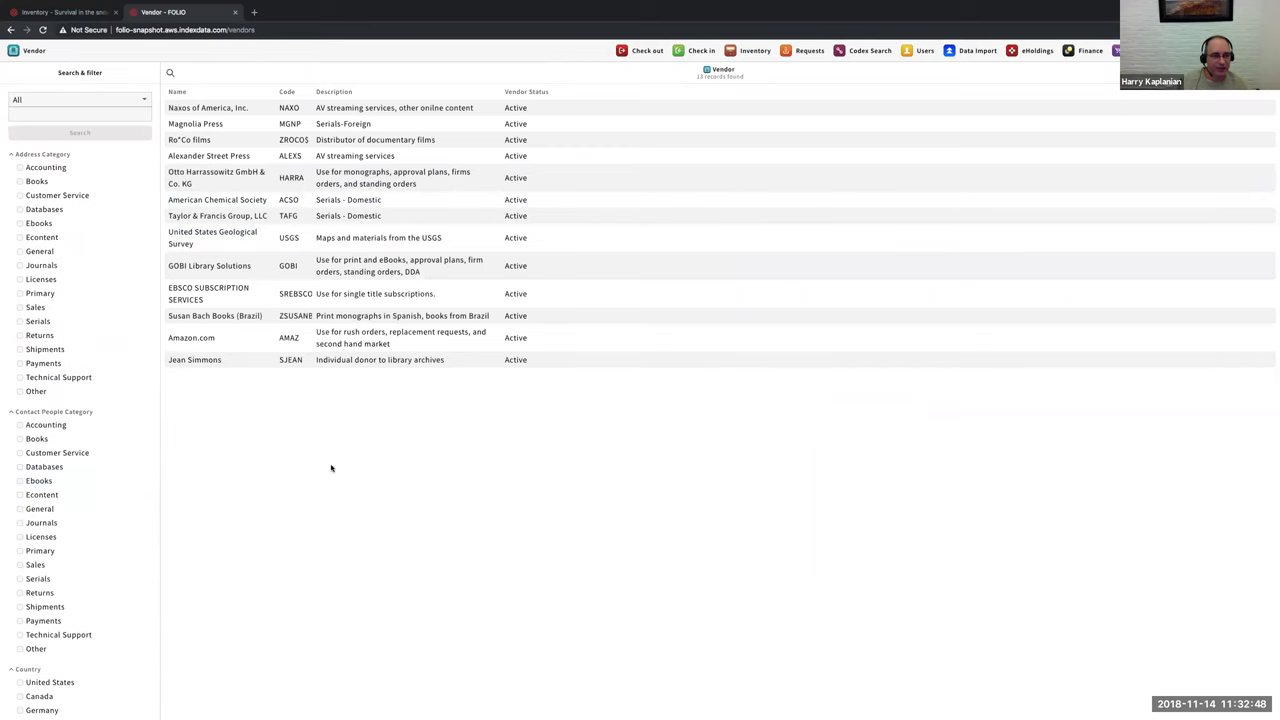
click(243, 218)
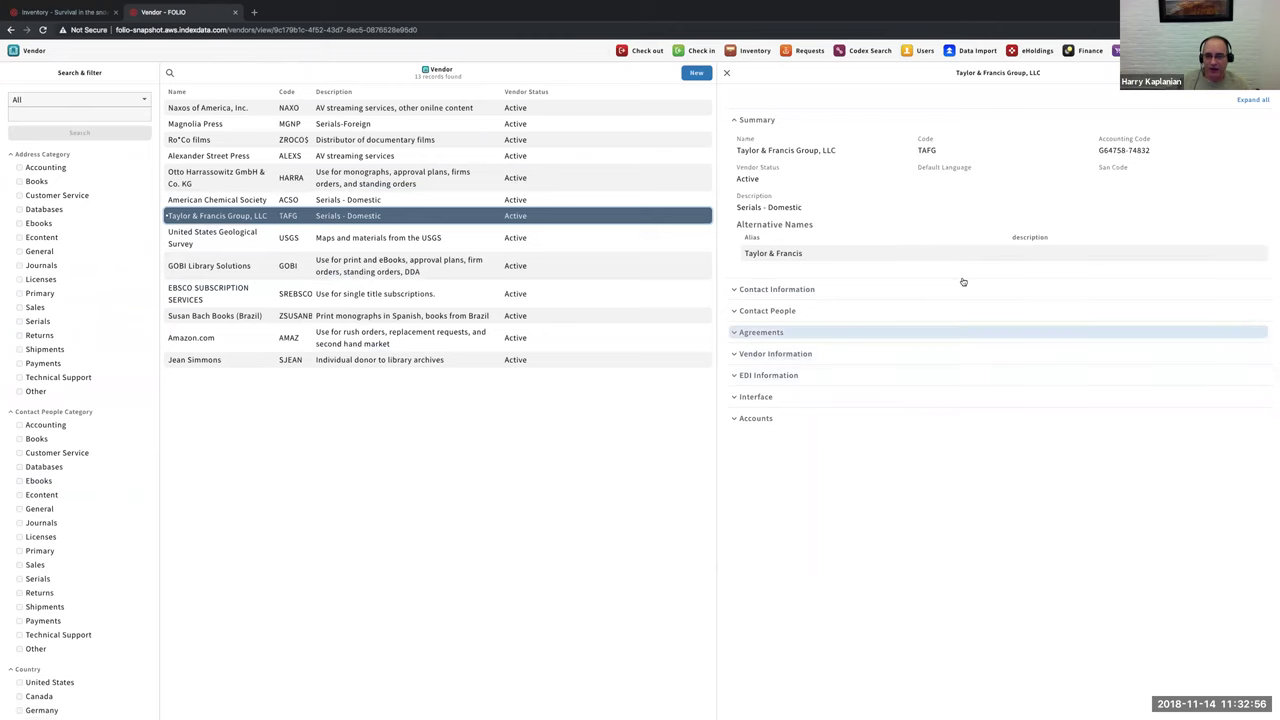
Expand all sections of the TAFG vendor record, review its details, and start editing it.
click(1252, 100)
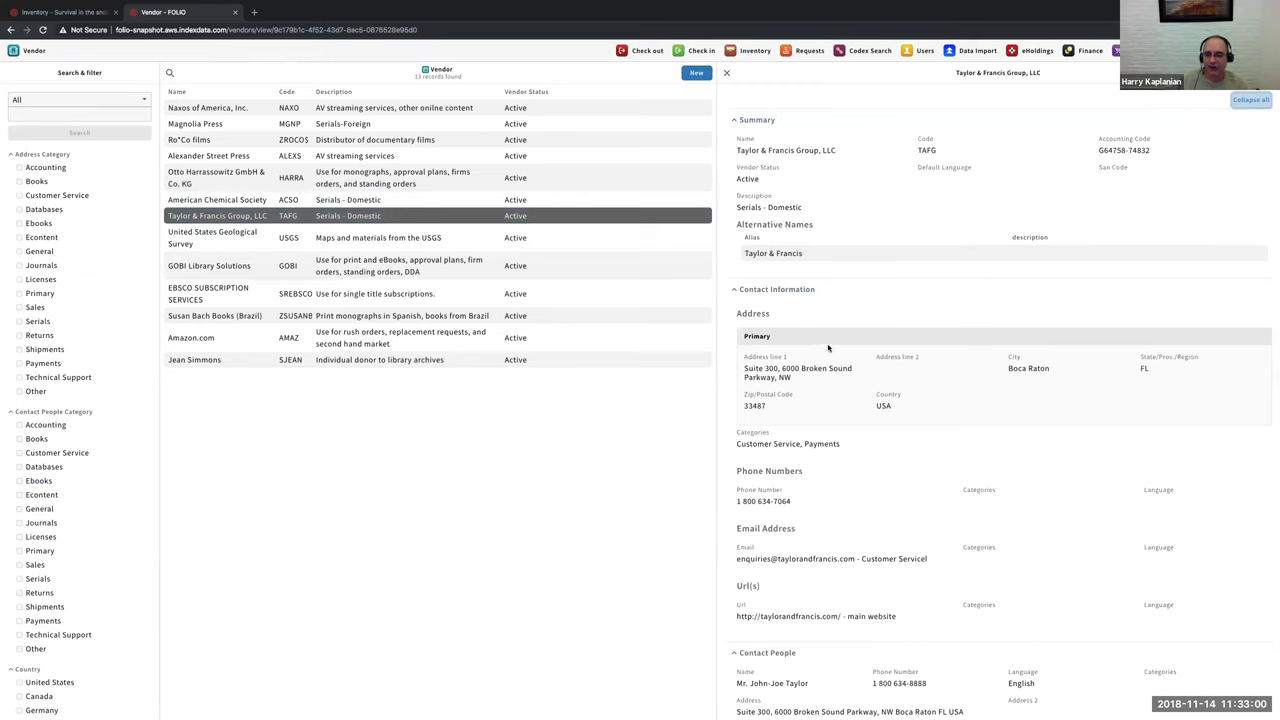
scroll(828, 345, down, 3)
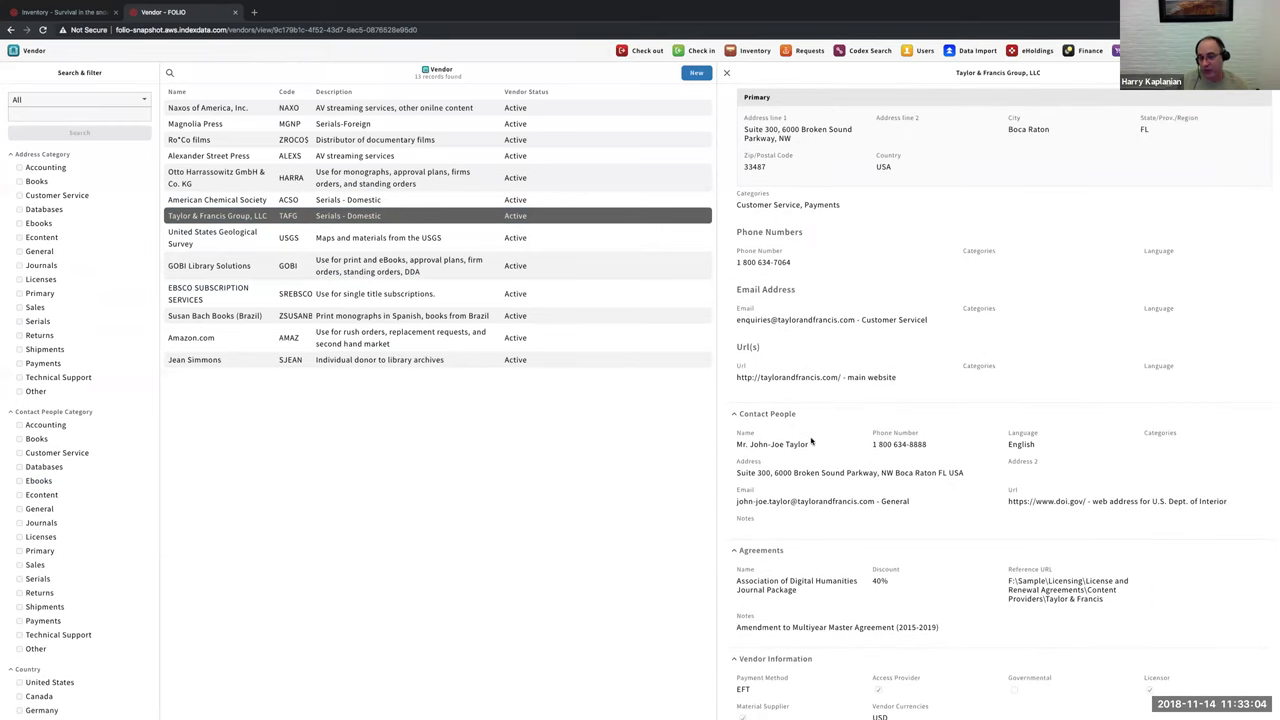
scroll(815, 450, down, 2)
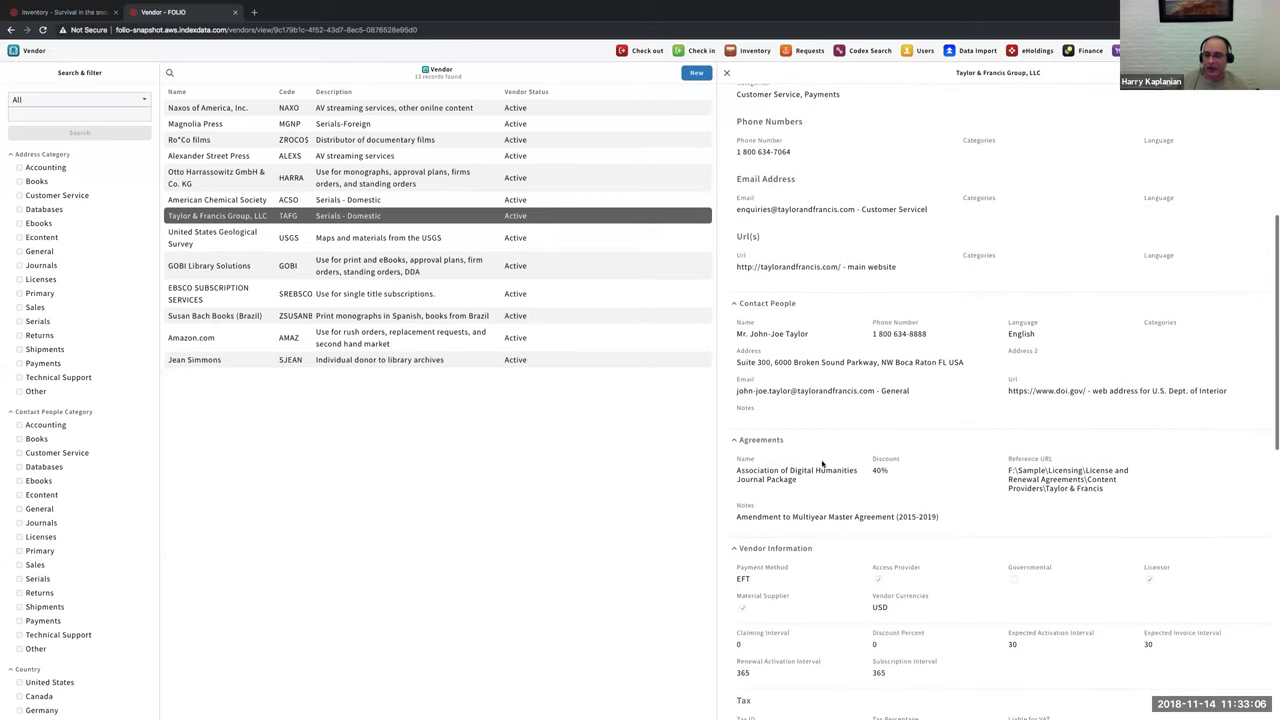
scroll(906, 498, down, 3)
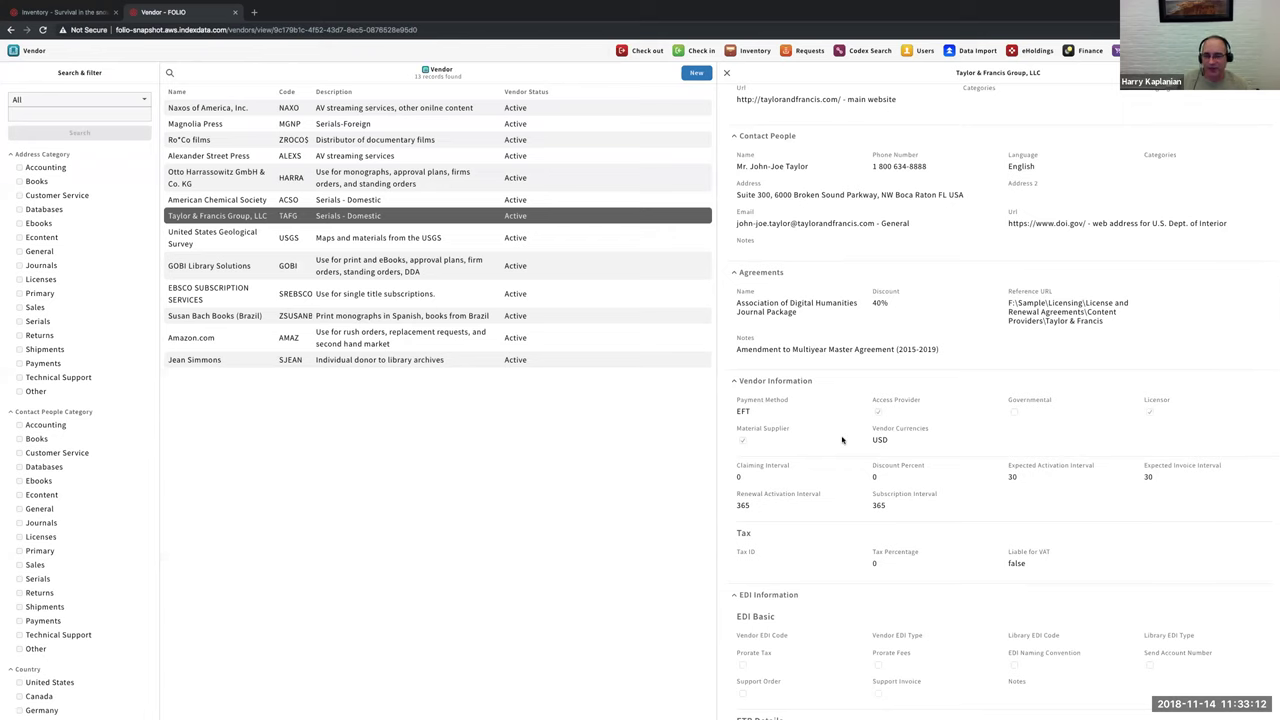
scroll(842, 440, down, 2)
scroll(842, 440, down, 3)
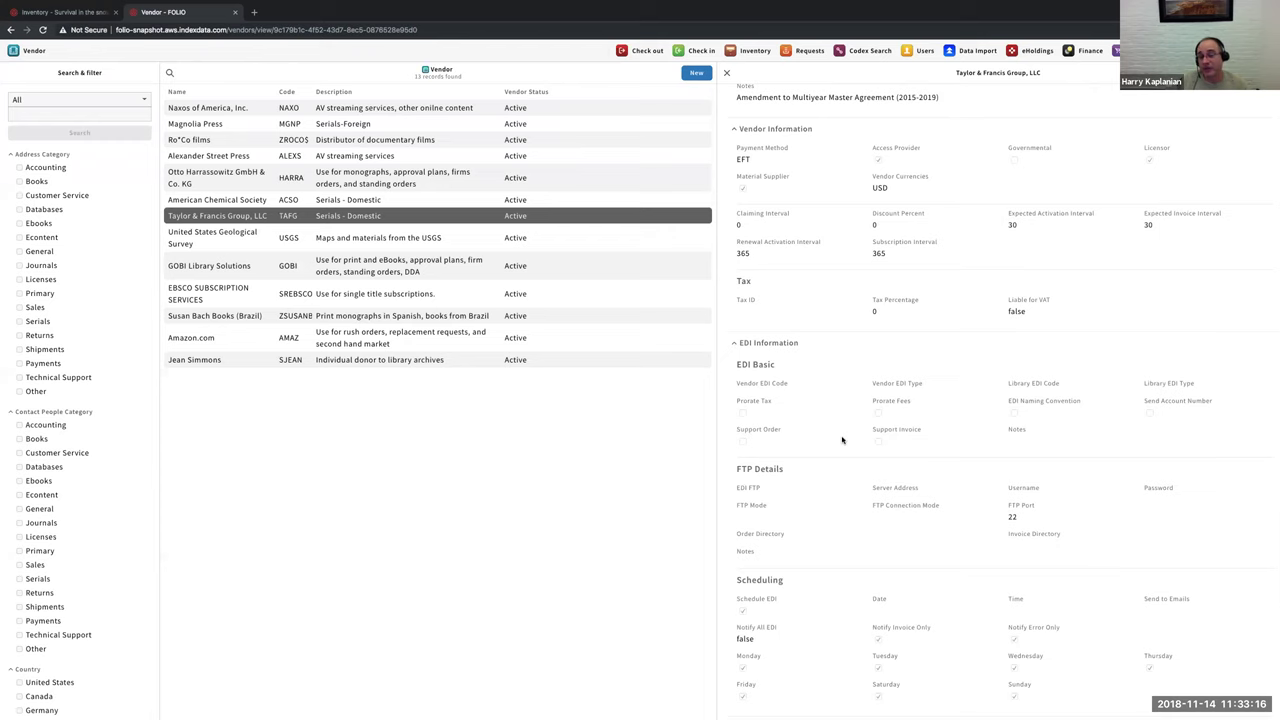
scroll(842, 440, down, 4)
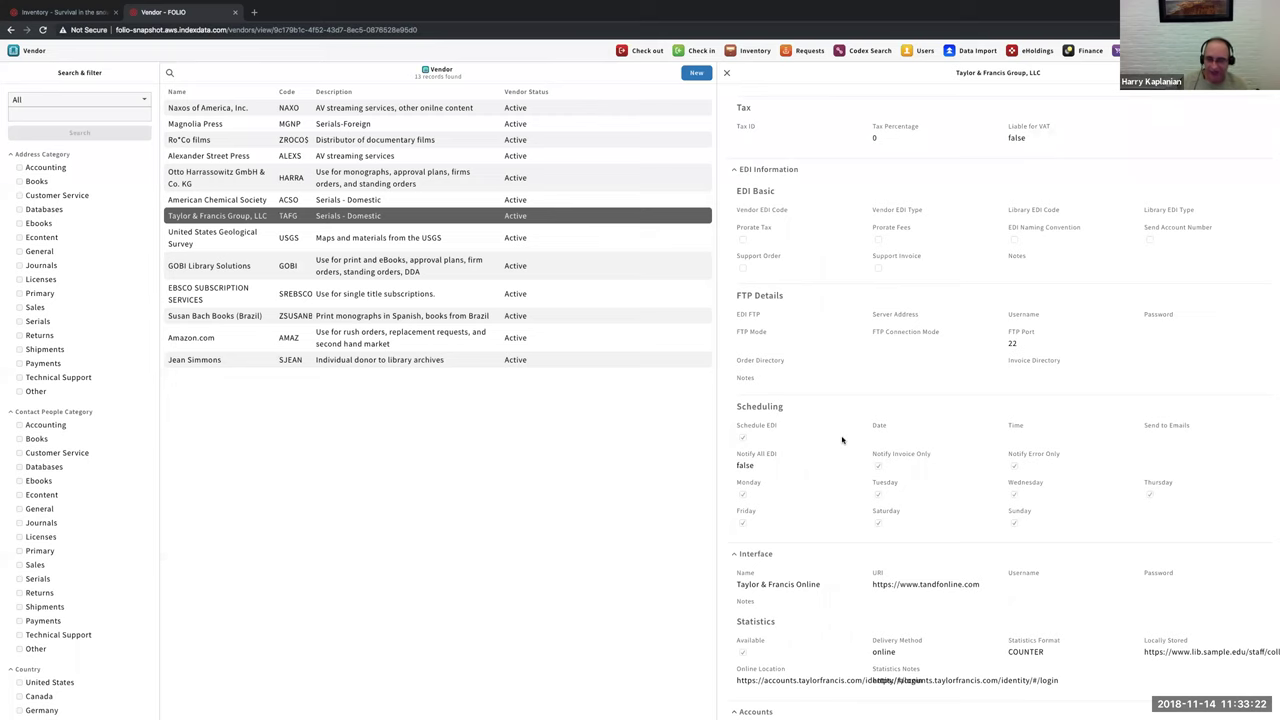
scroll(842, 440, down, 3)
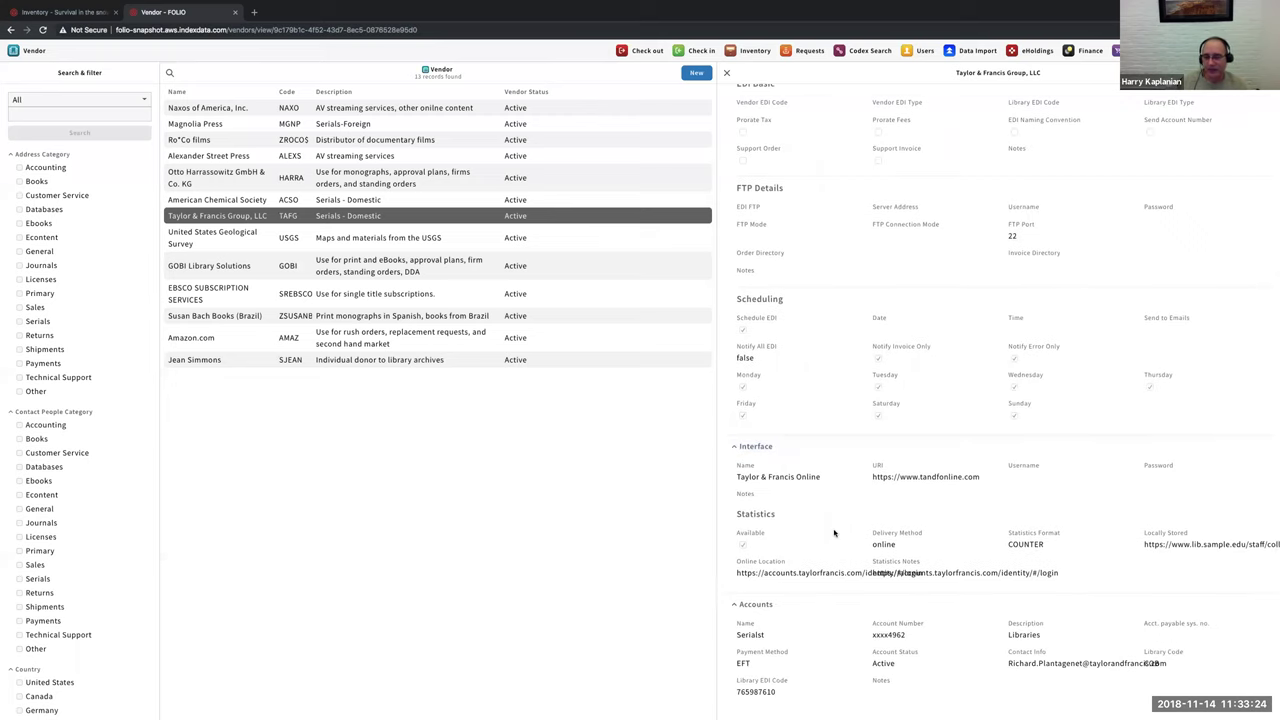
scroll(866, 502, up, 15)
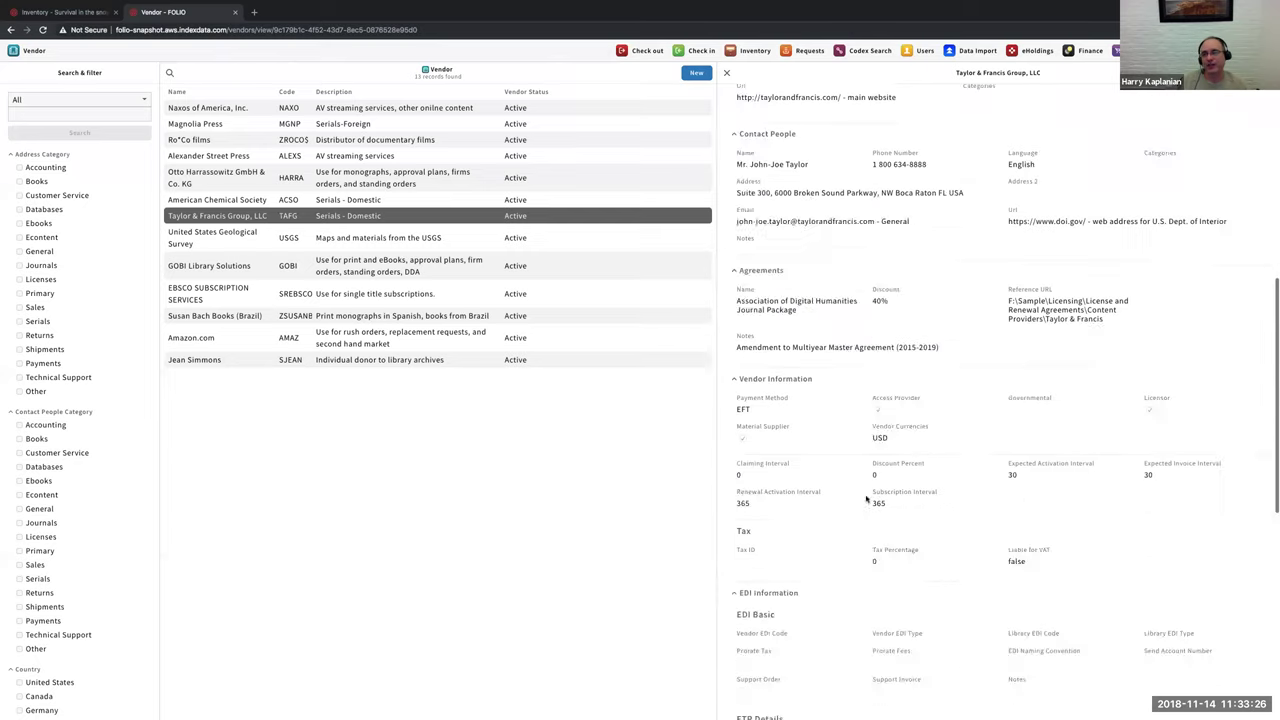
scroll(866, 502, up, 5)
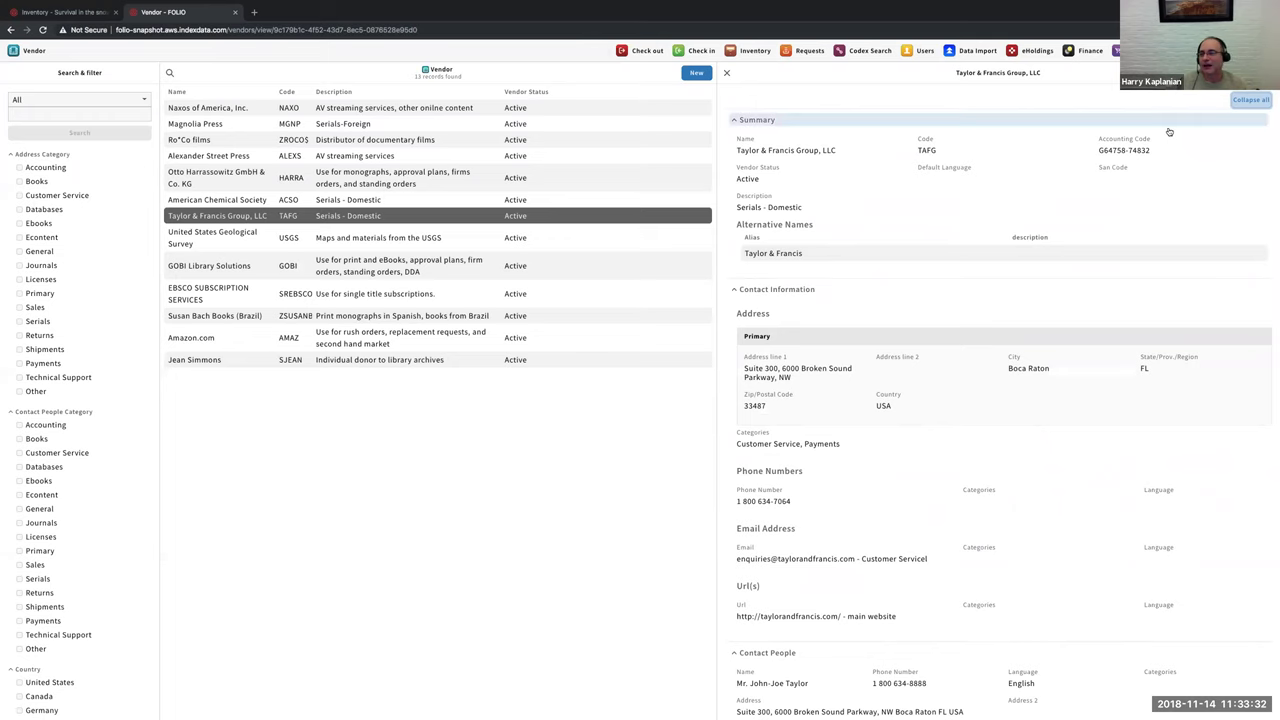
click(1256, 72)
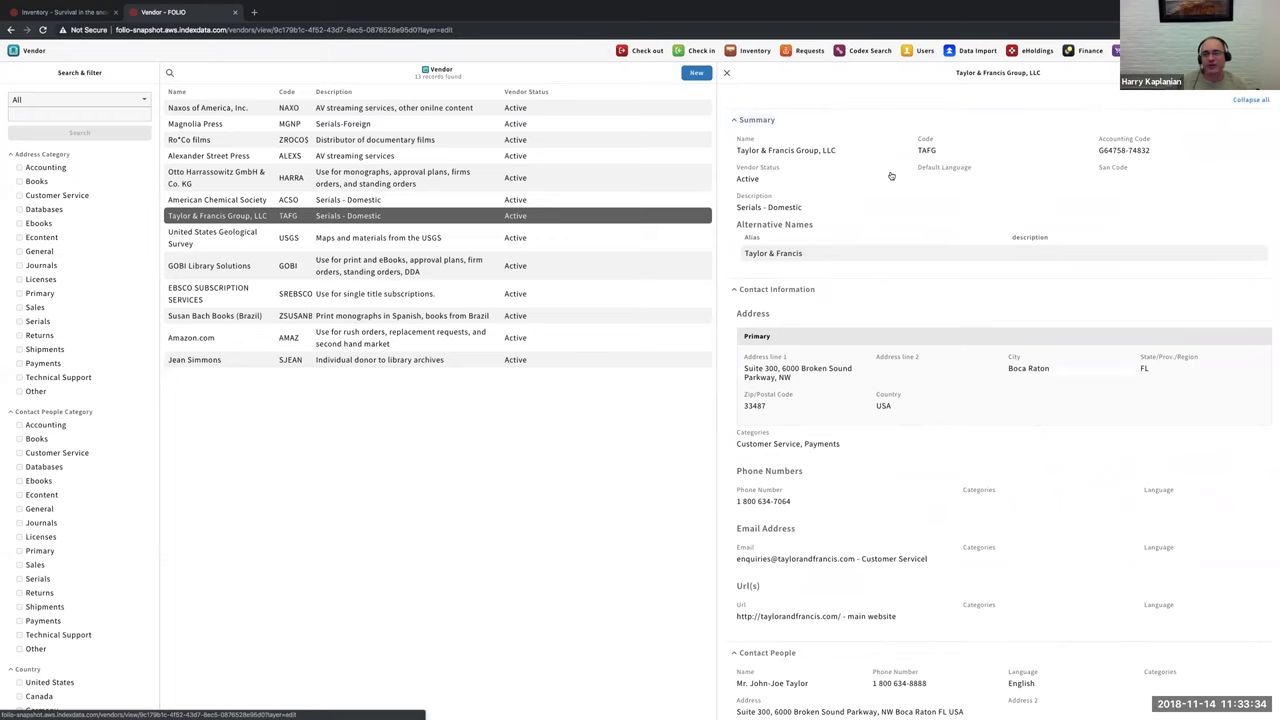